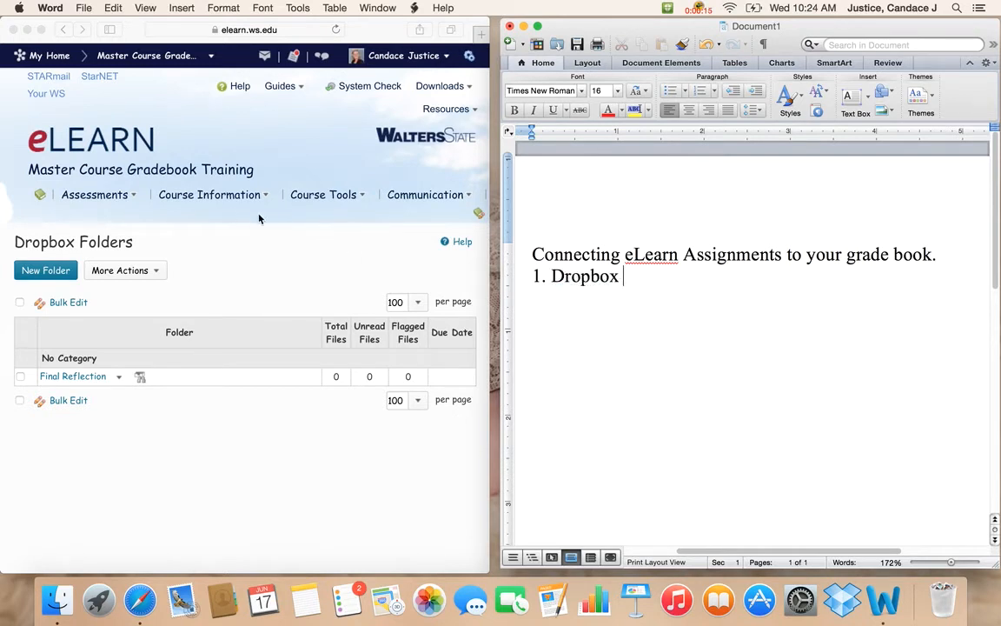
Go to the course's Dropbox folders and open the Final Reflection folder for editing.
click(132, 200)
click(132, 200)
click(96, 233)
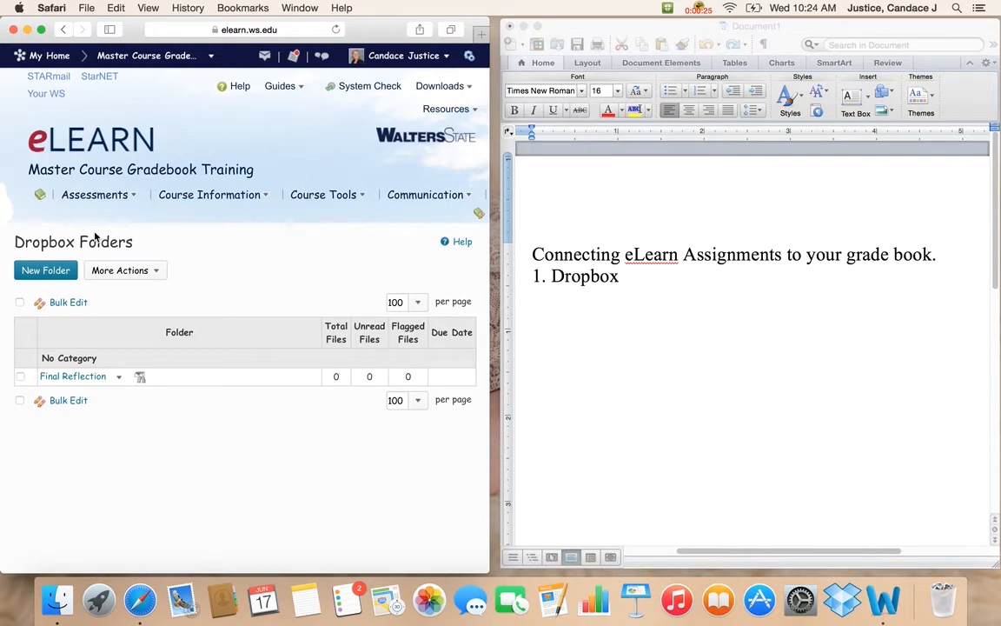
click(122, 379)
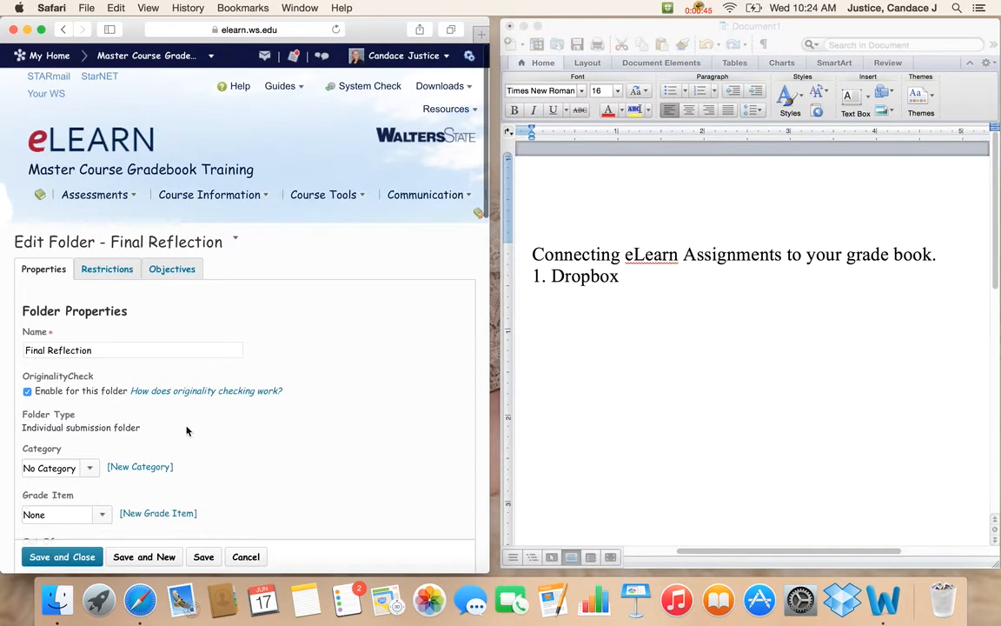
Link the Final Reflection folder to the Reflection grade item under Final Assessments.
scroll(187, 430, down, 2)
scroll(187, 430, down, 2)
click(104, 449)
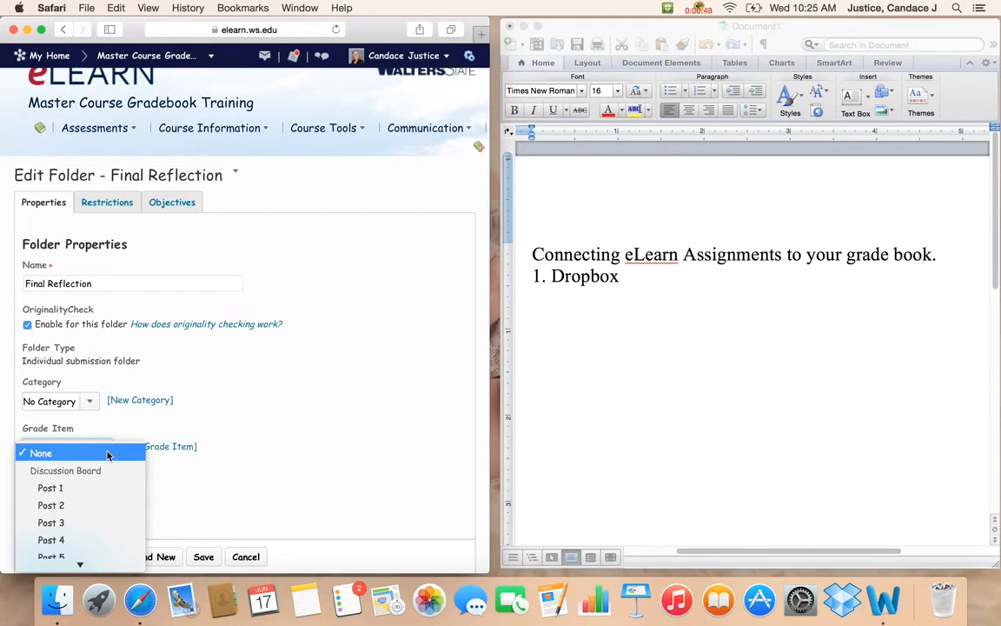
mouse_move(85, 567)
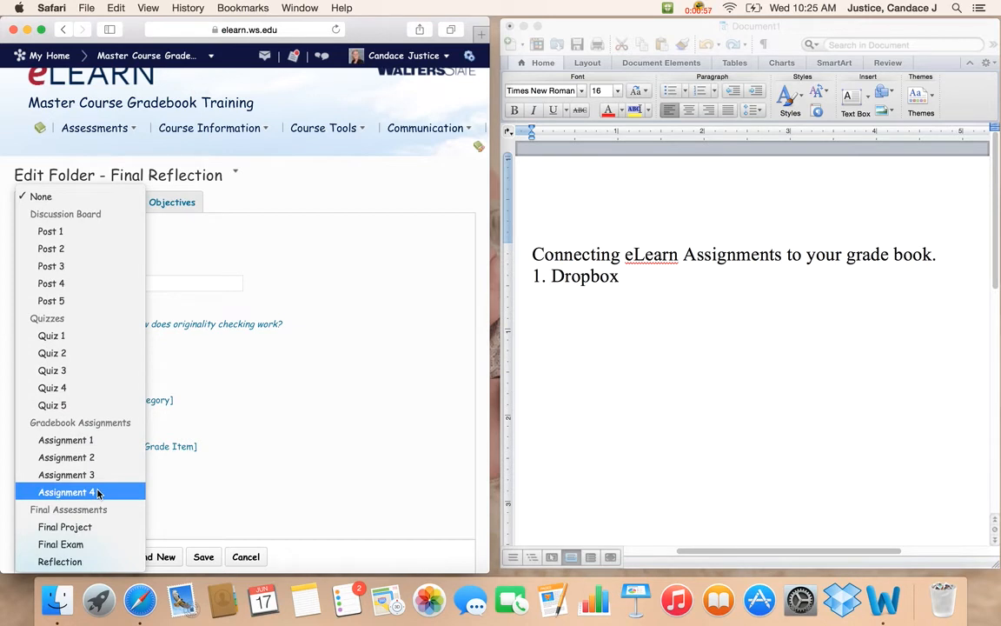
click(71, 562)
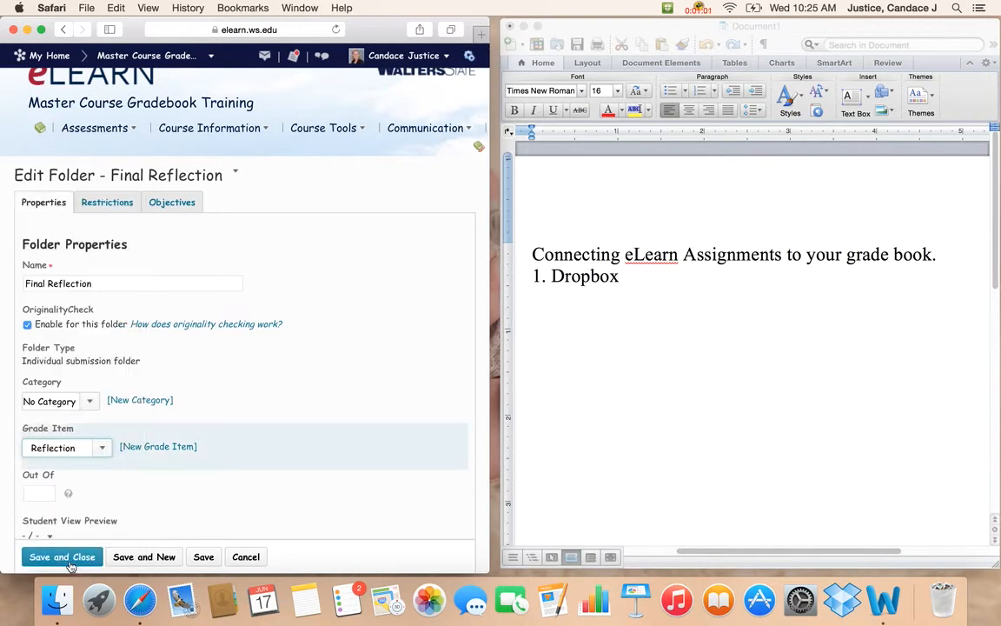
Set the Final Reflection folder's score to out of 100, then save and close it.
click(44, 496)
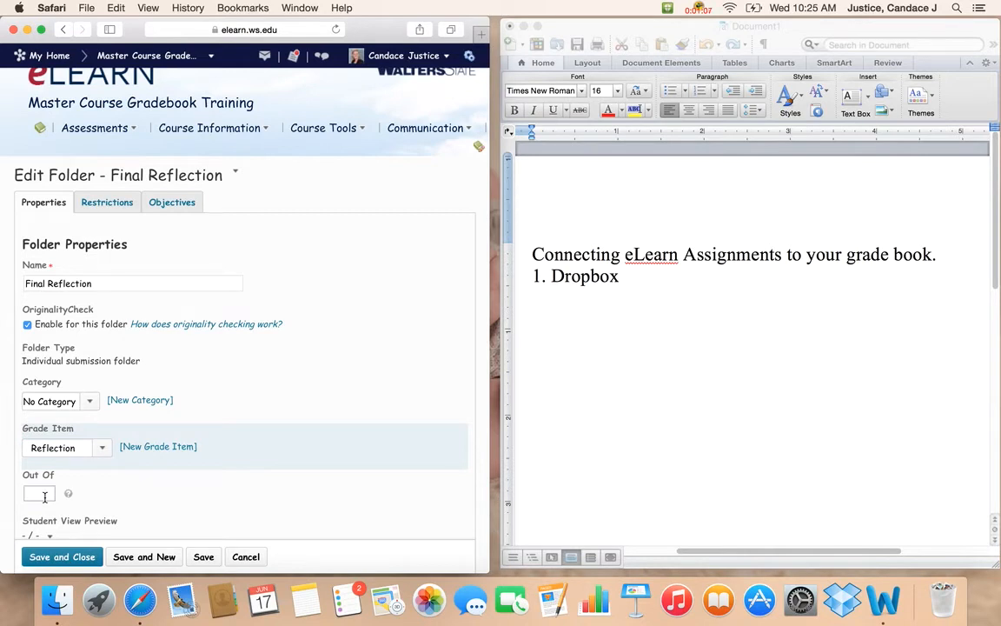
text(100)
click(88, 557)
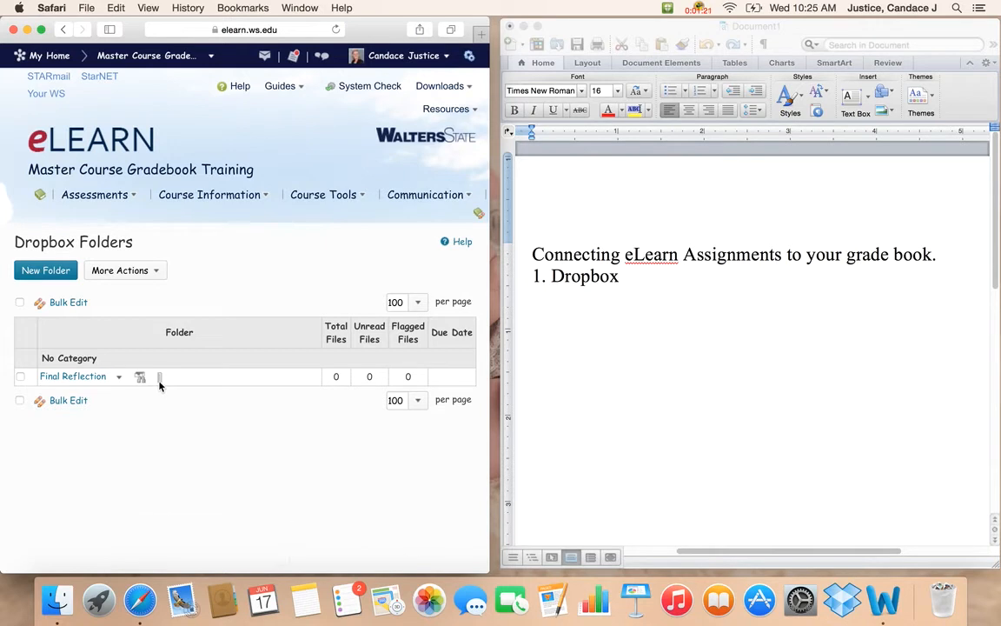
mouse_move(160, 384)
Start a new Dropbox folder named "Title" and enable OriginalityCheck for it.
click(51, 274)
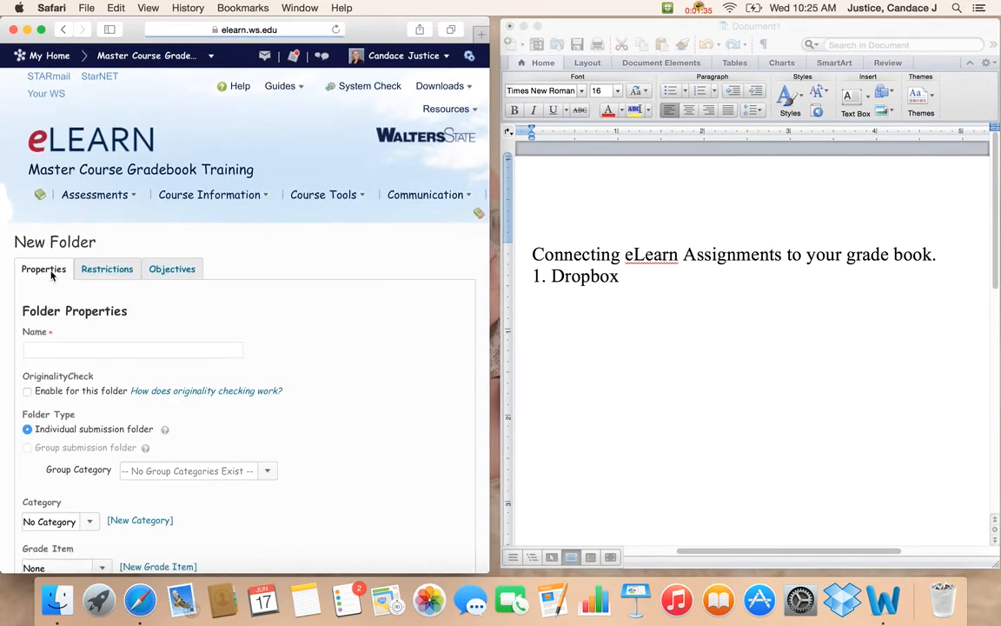
click(54, 351)
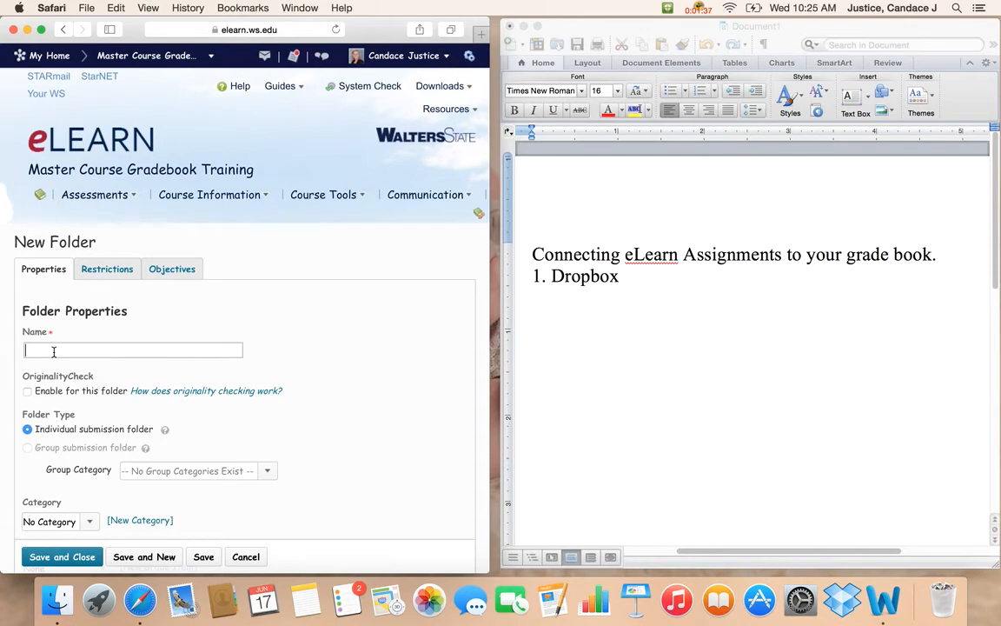
text(Title)
drag(307, 299, 312, 307)
click(333, 401)
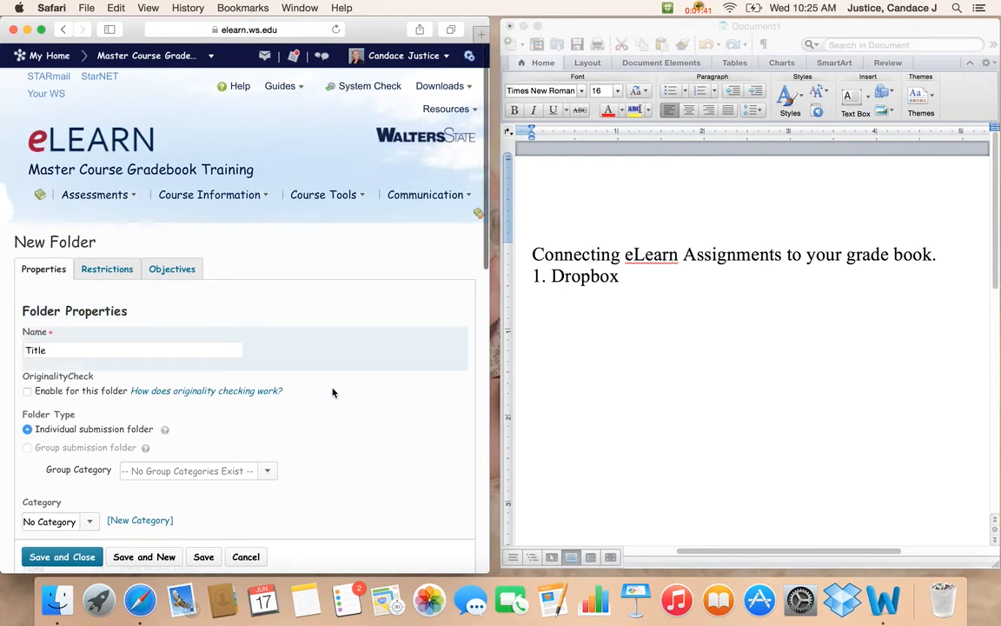
click(27, 391)
Look through the existing grade items that could be linked to the new folder, leaving none selected.
scroll(295, 274, down, 2)
scroll(294, 276, down, 3)
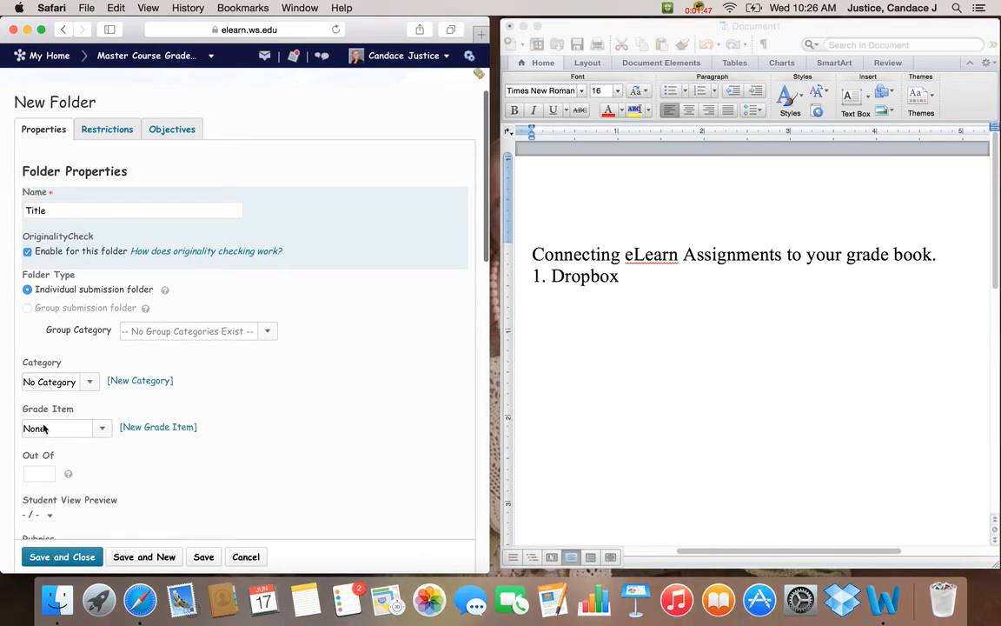
click(92, 432)
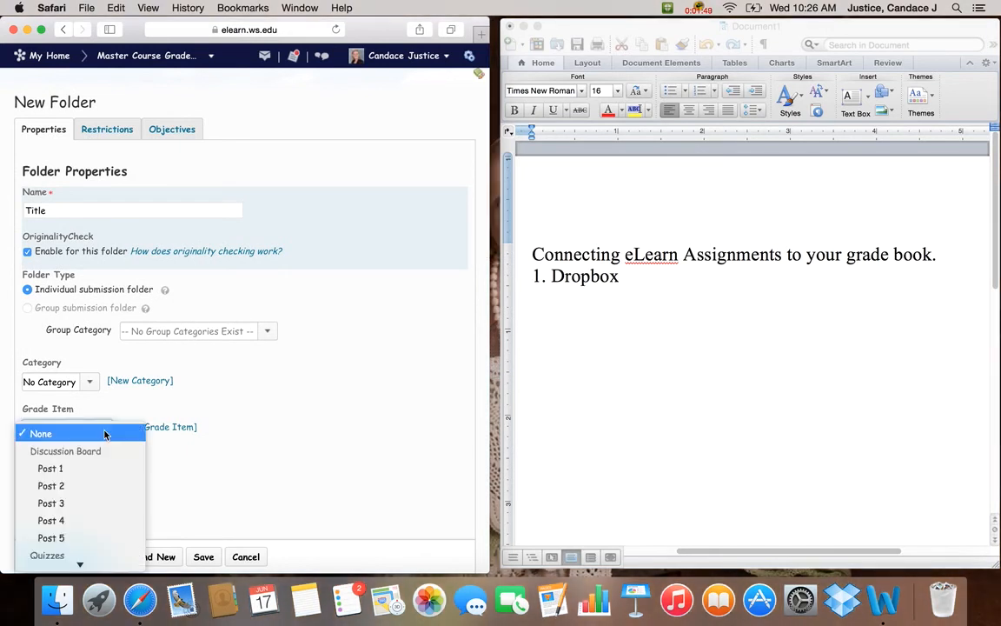
mouse_move(85, 567)
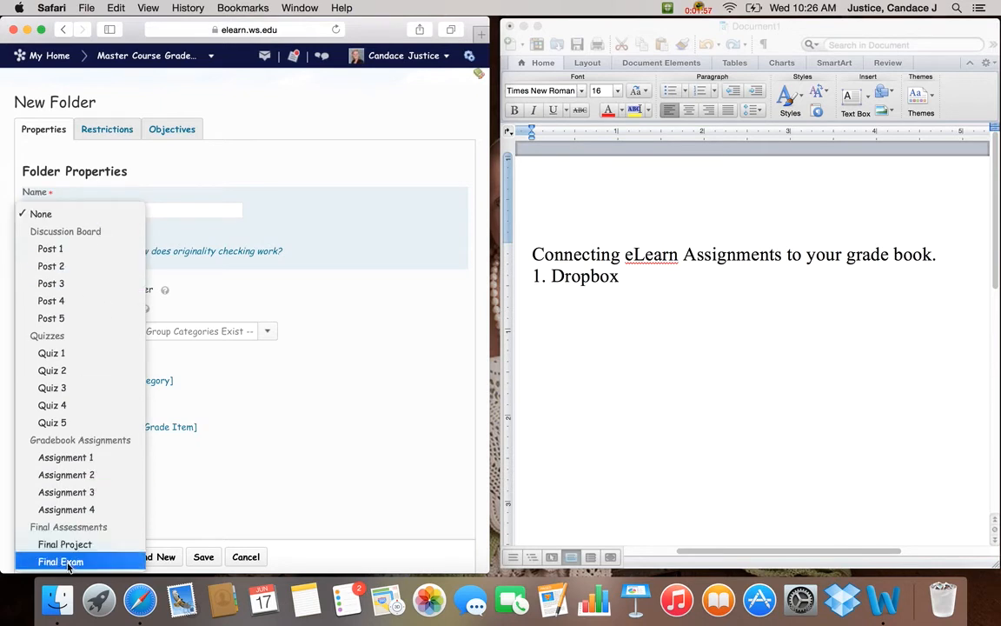
click(311, 459)
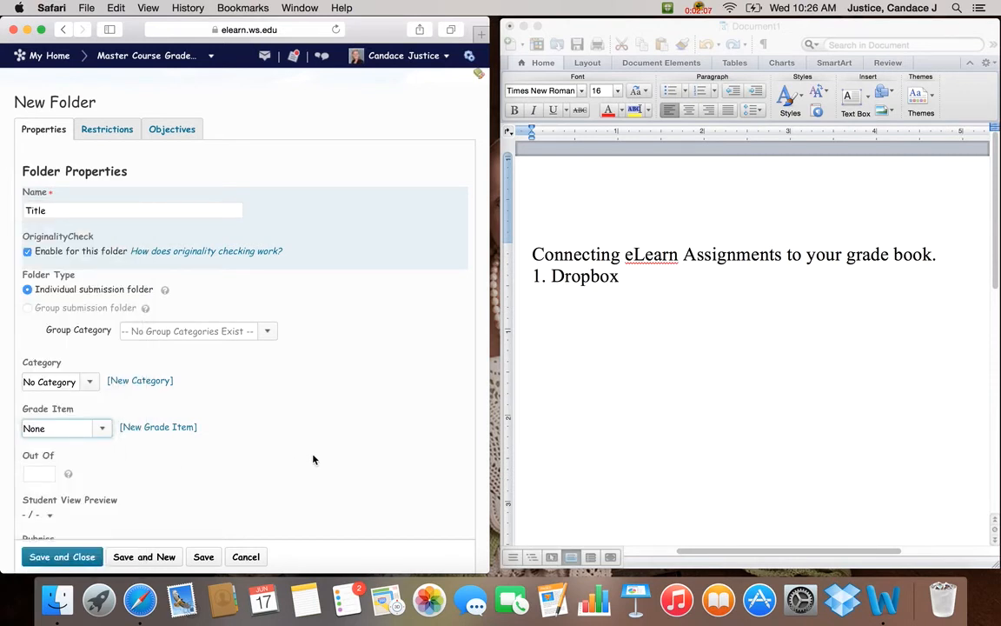
click(82, 430)
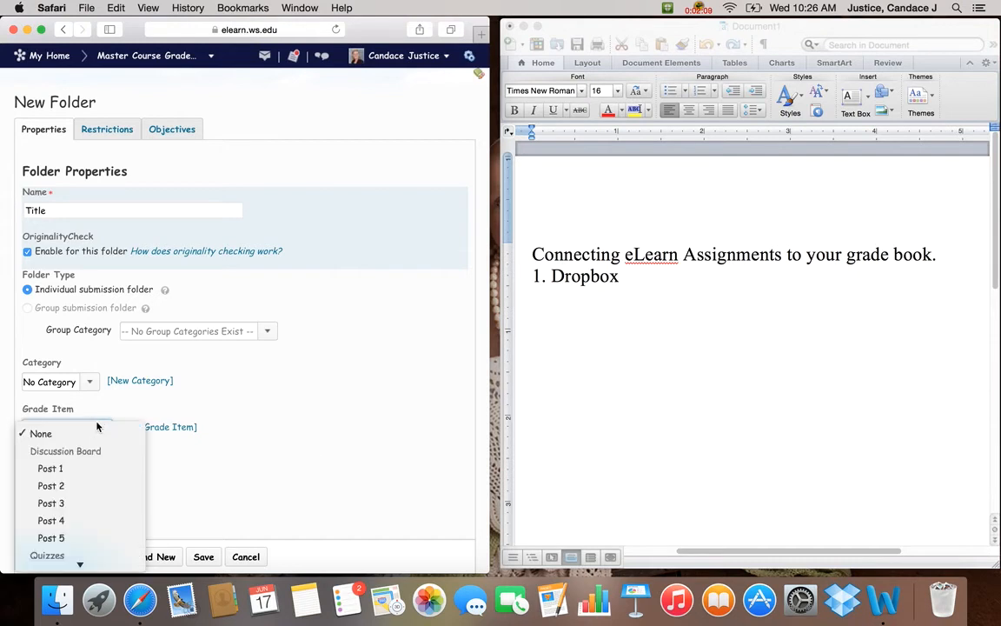
click(97, 426)
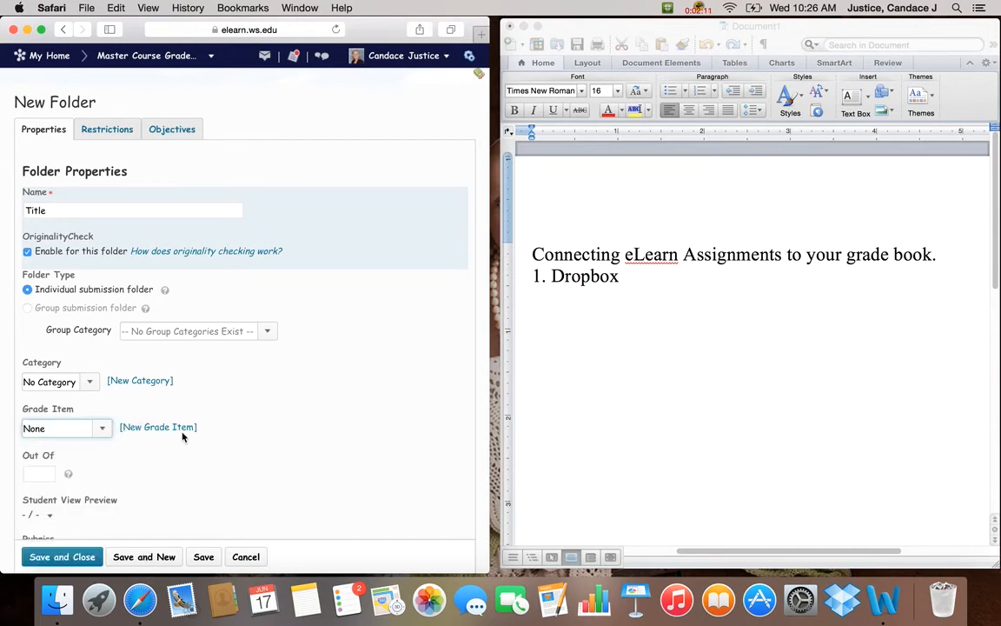
Start a new grade item for the folder, named "Title", in the Final Assessments category.
click(158, 427)
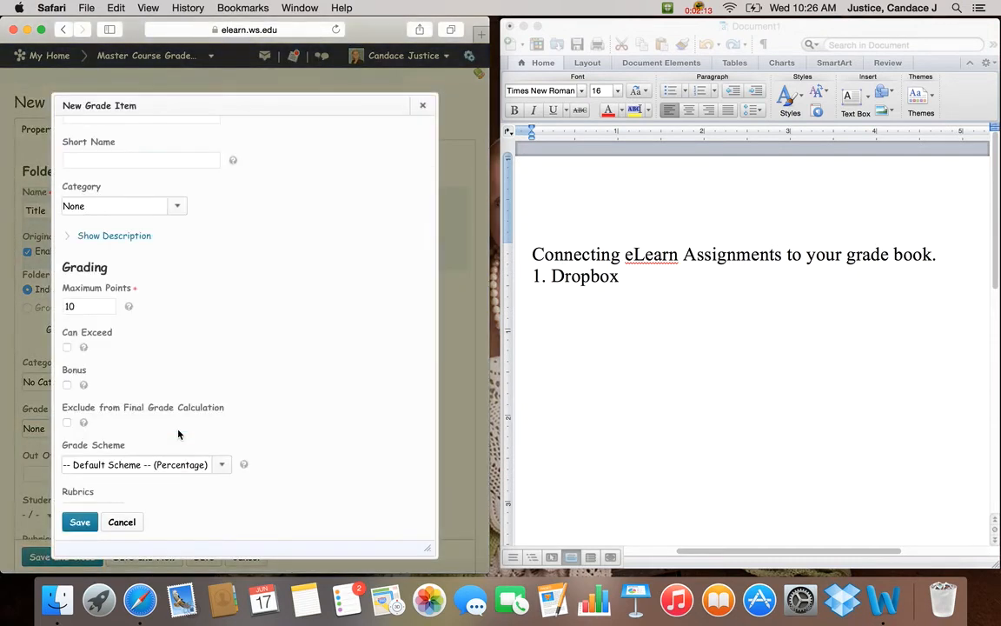
scroll(232, 383, up, 5)
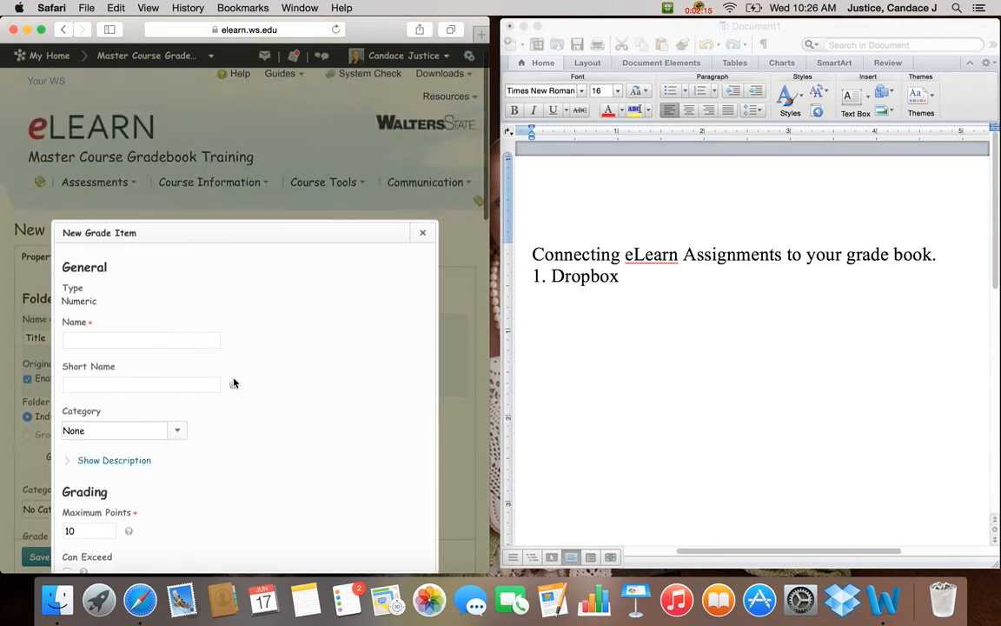
scroll(263, 337, down, 2)
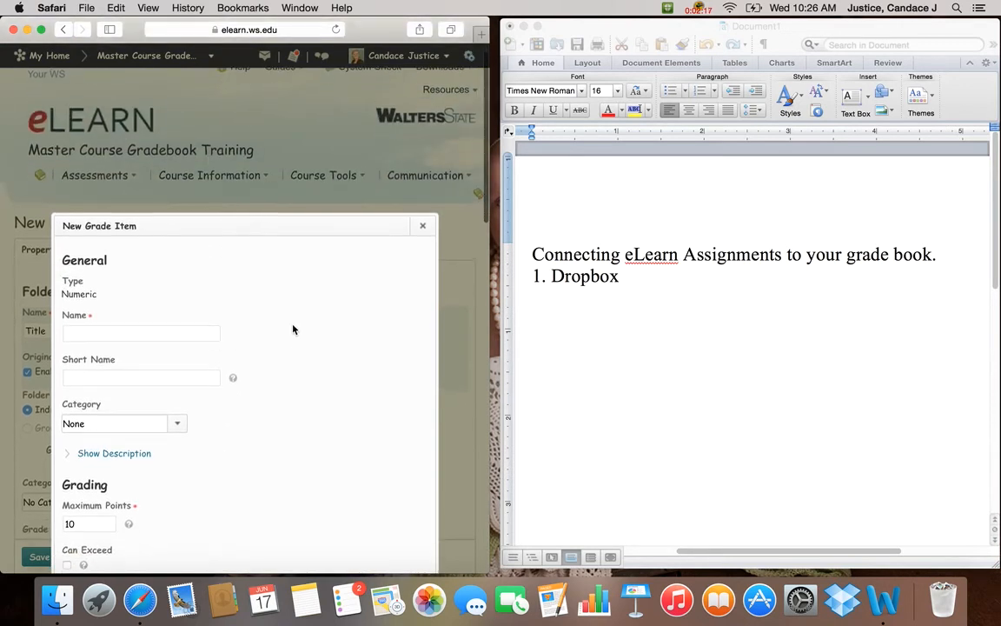
click(217, 309)
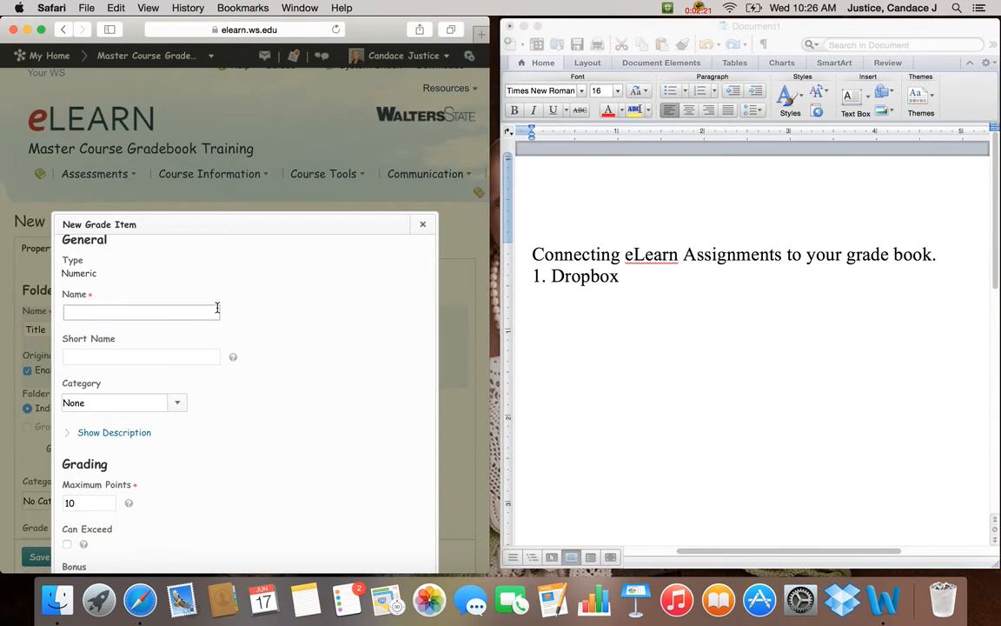
text(Title)
click(150, 400)
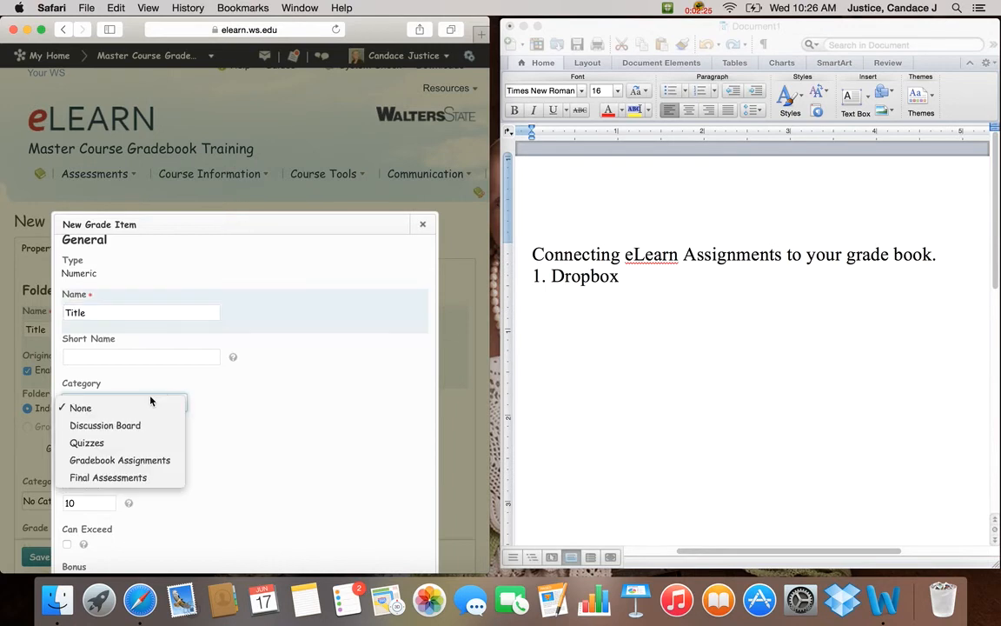
click(141, 477)
Set the new grade item's maximum points to 100 and save it.
scroll(261, 403, down, 3)
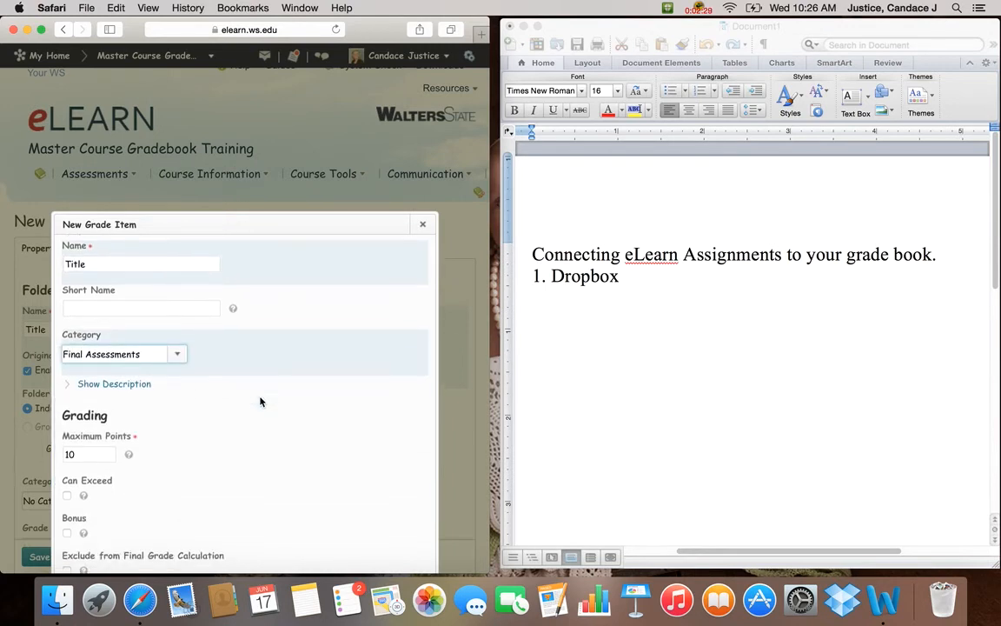
click(105, 404)
text(0)
scroll(162, 388, down, 10)
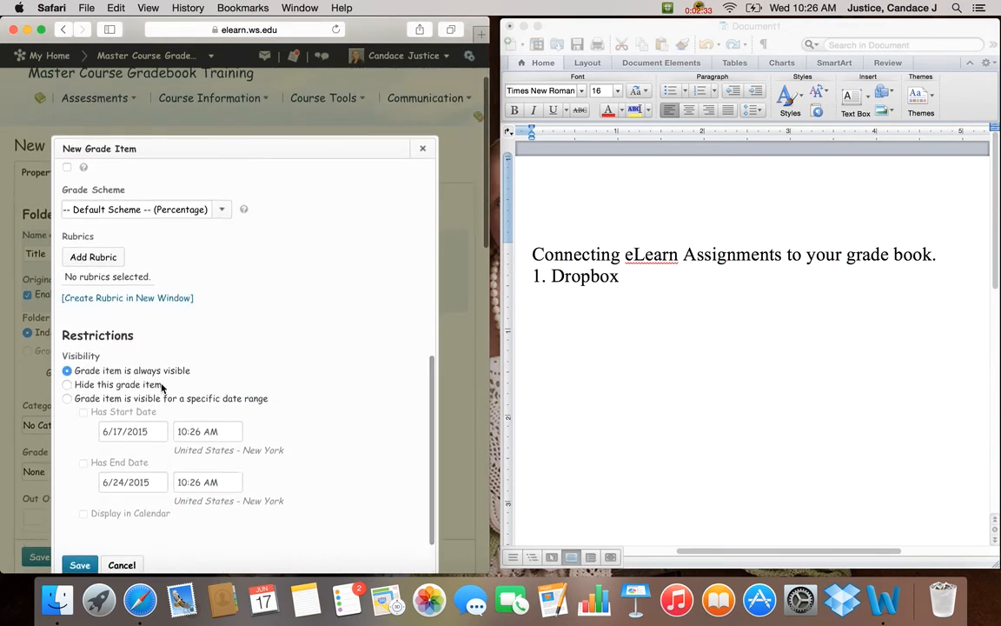
click(80, 563)
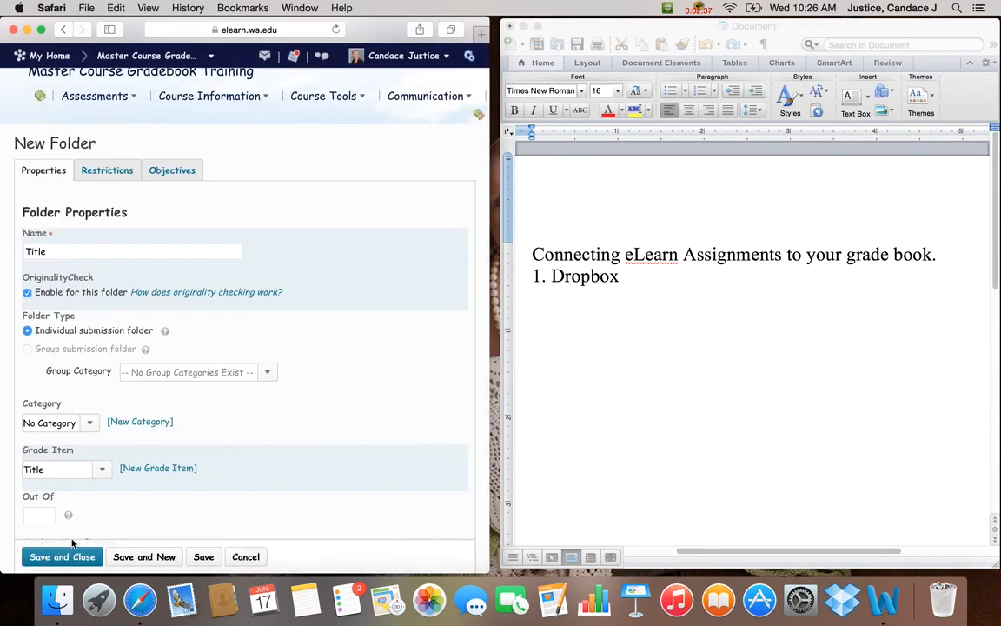
Set the new folder's score to out of 100, then save and close the folder.
click(39, 516)
text(100)
click(69, 557)
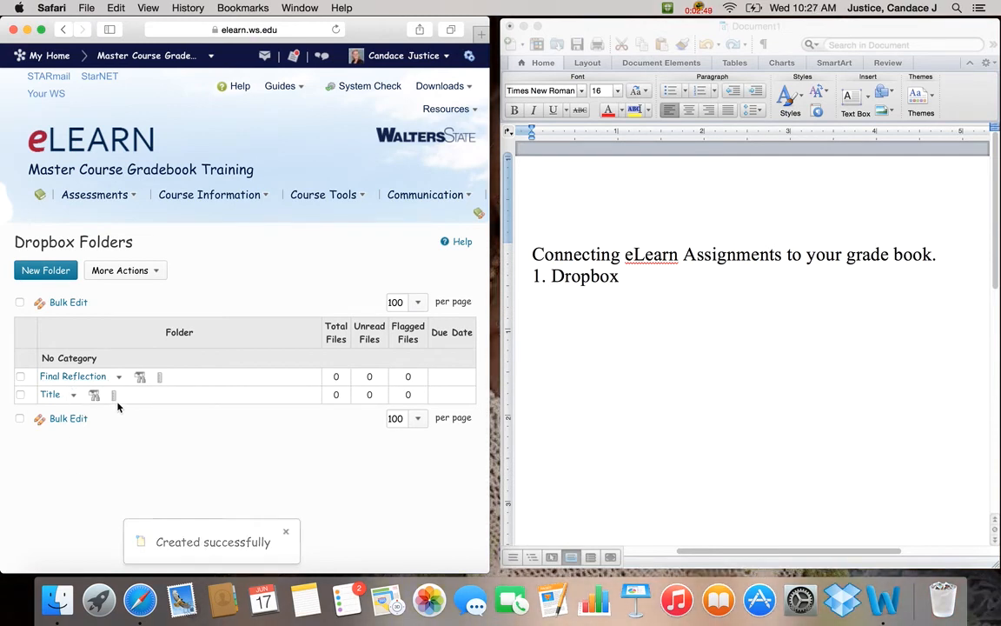
Open the course grades and check the associations of the Reflection and Title grade items.
click(328, 199)
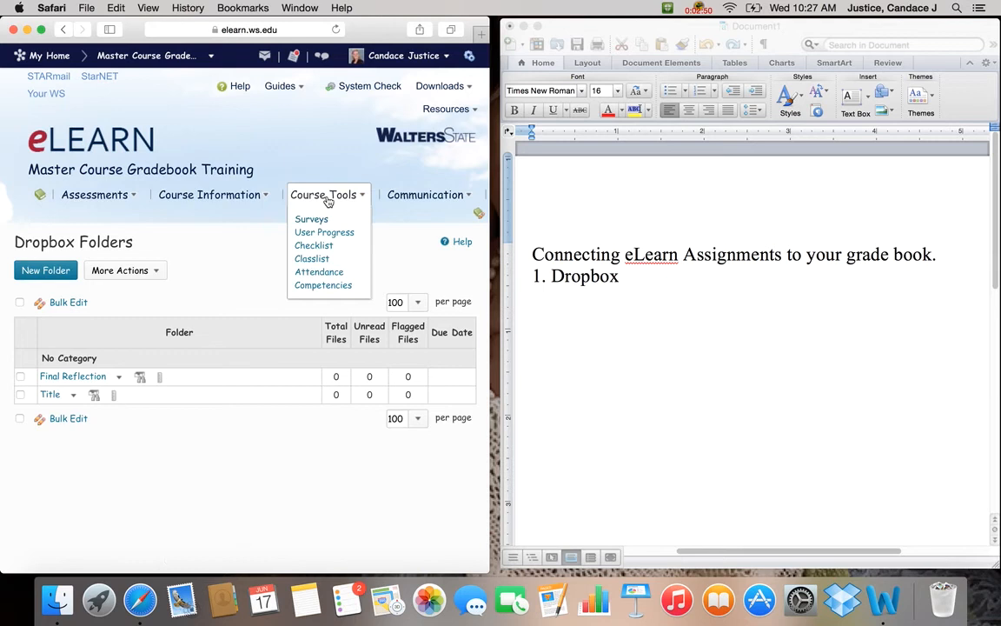
click(238, 197)
click(186, 249)
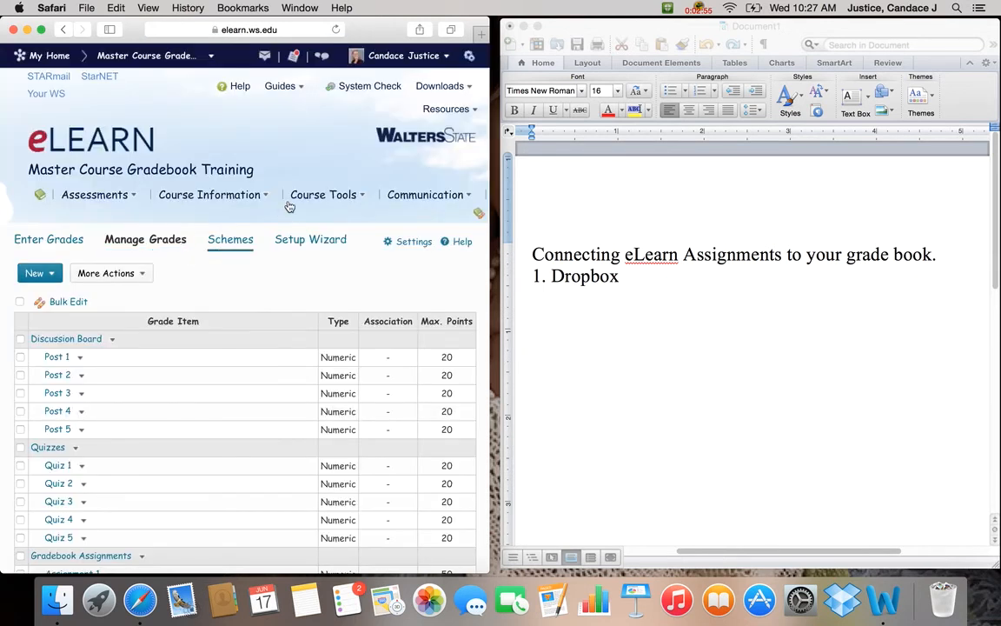
scroll(286, 206, down, 5)
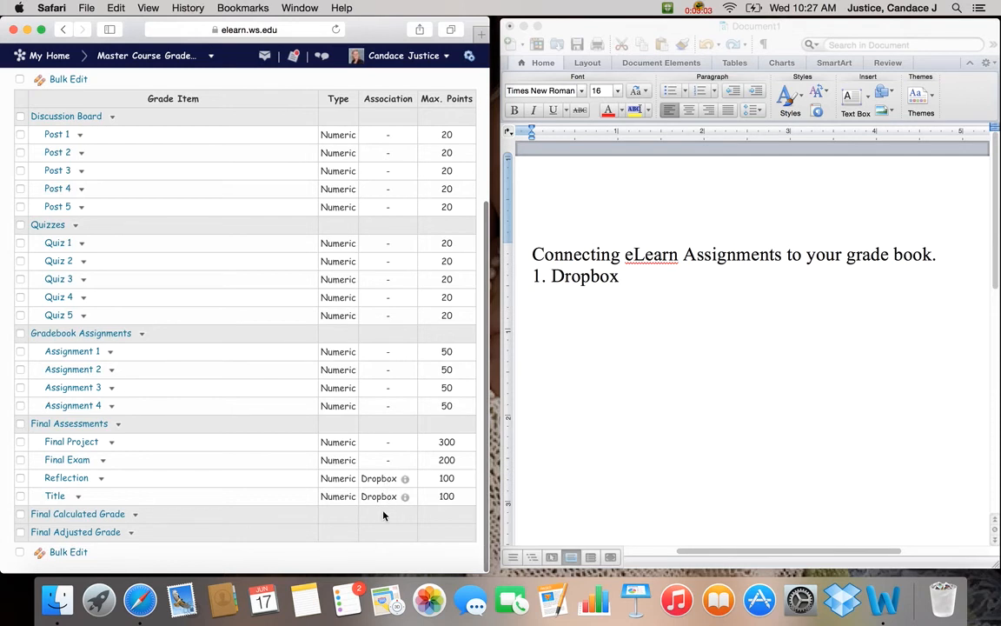
scroll(383, 515, up, 5)
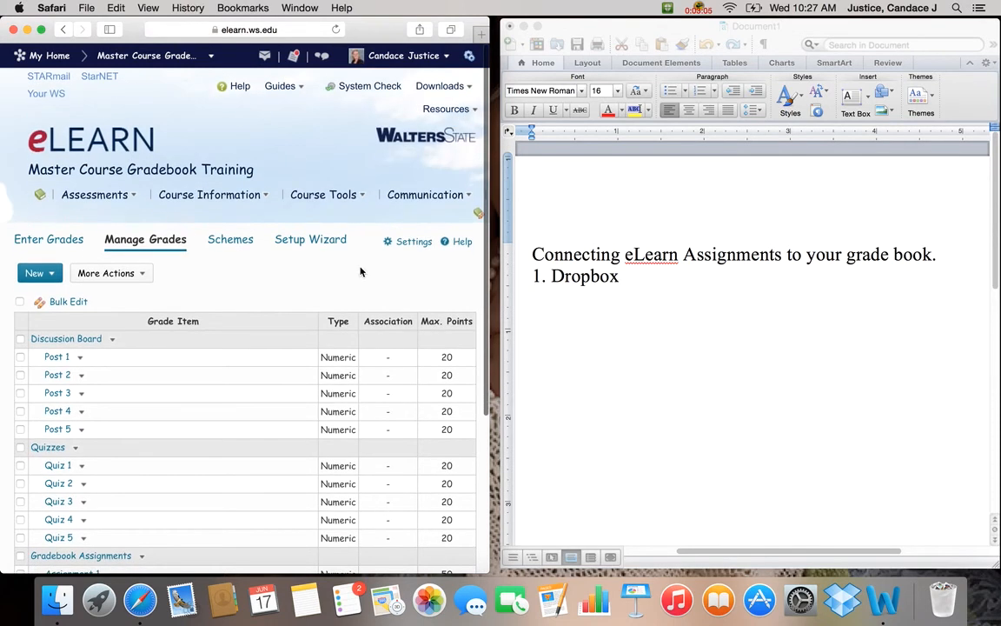
Open the list for deleting grade items, check whether Reflection and Title can be selected, and cancel without deleting.
click(106, 273)
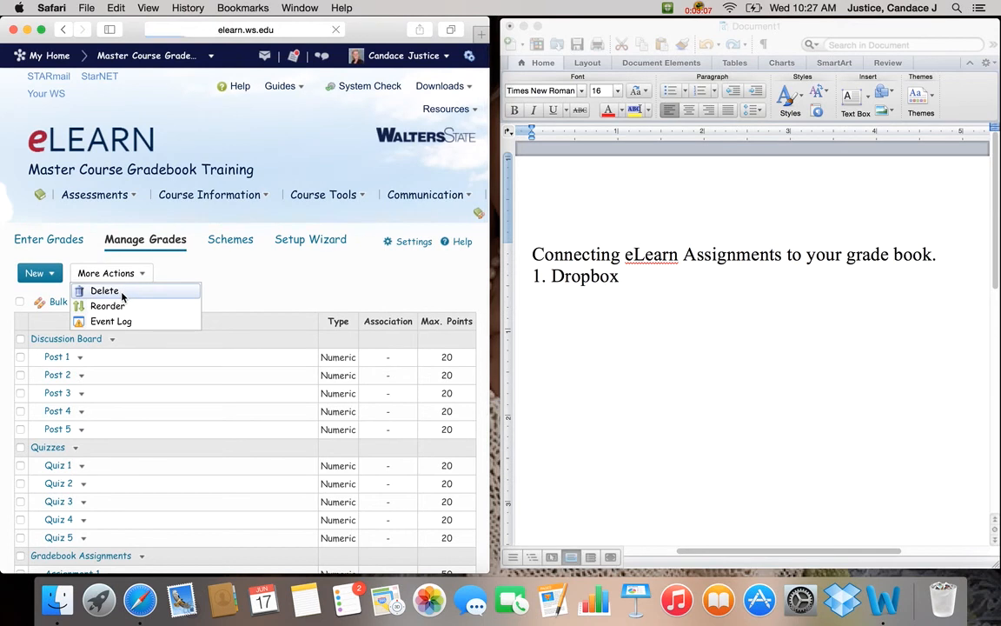
click(121, 293)
scroll(280, 207, down, 3)
scroll(279, 207, down, 1)
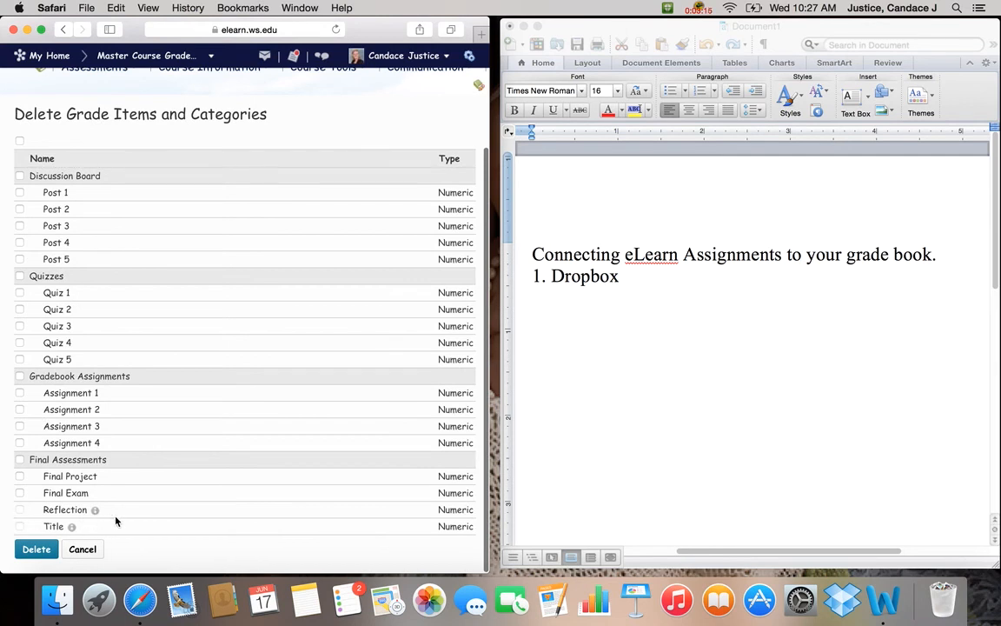
click(85, 551)
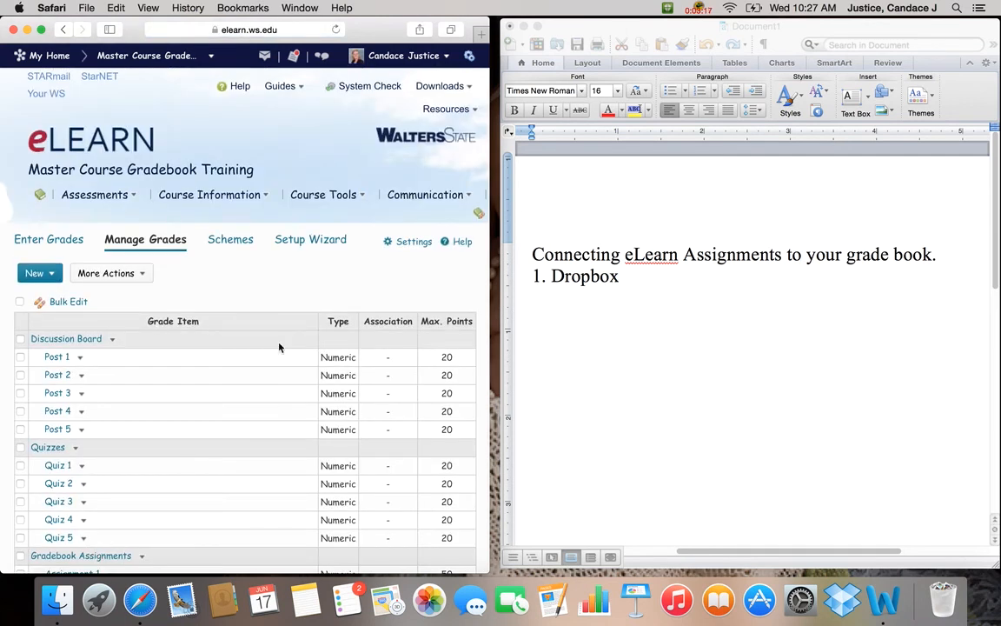
Return to the course's Dropbox folder list.
click(252, 196)
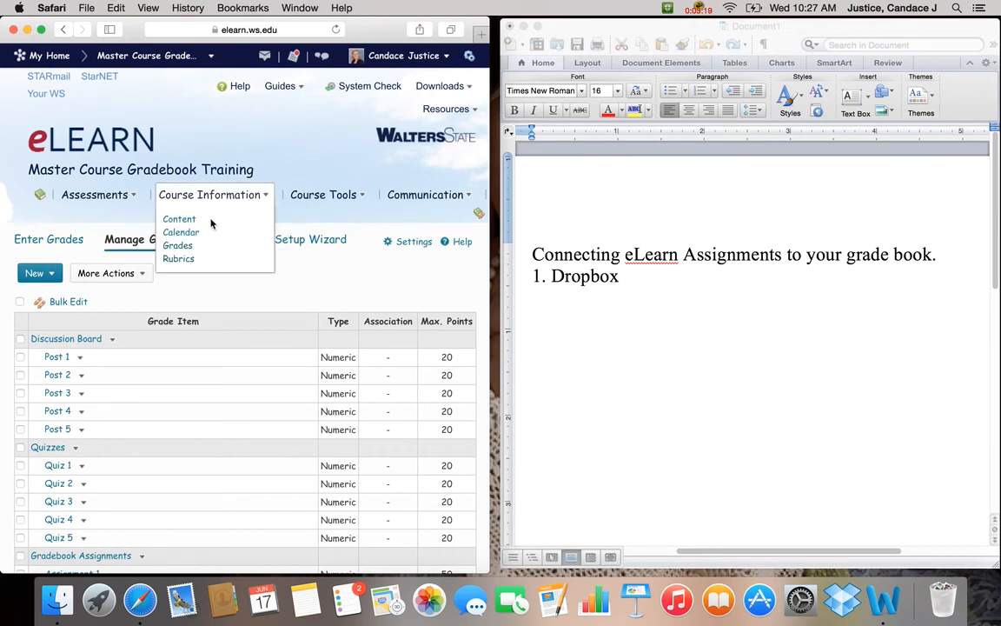
click(99, 195)
click(90, 238)
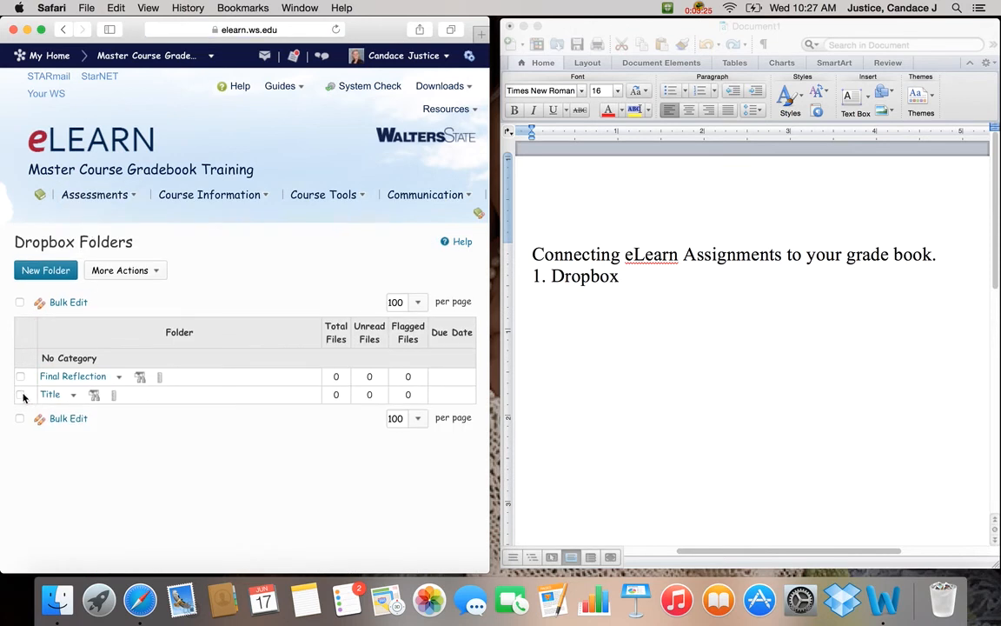
Edit the Title Dropbox folder to set its grade item to None, and save and close the folder.
click(73, 396)
click(98, 425)
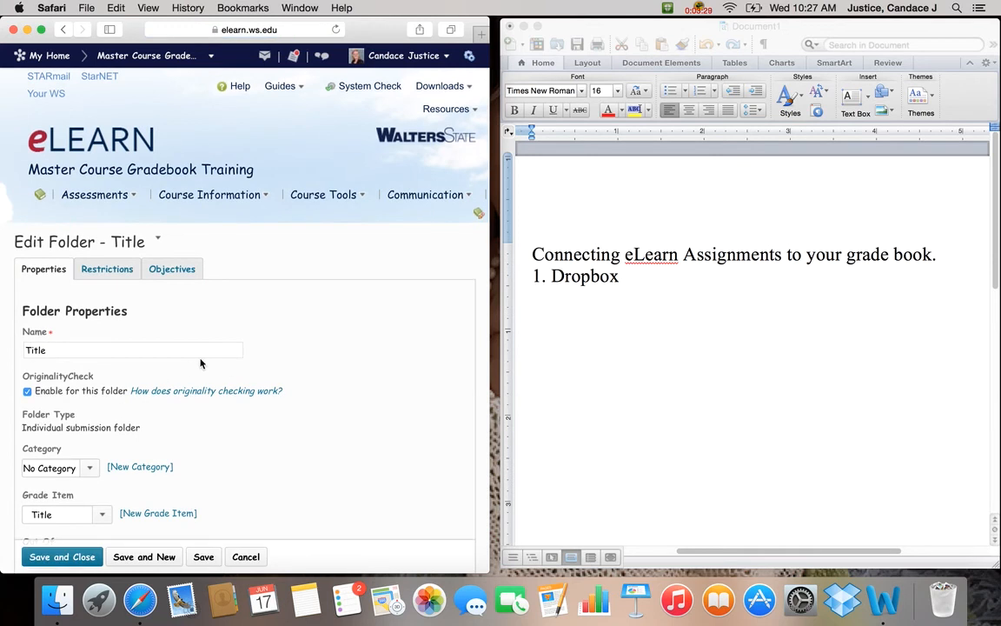
scroll(201, 363, down, 2)
scroll(201, 364, down, 5)
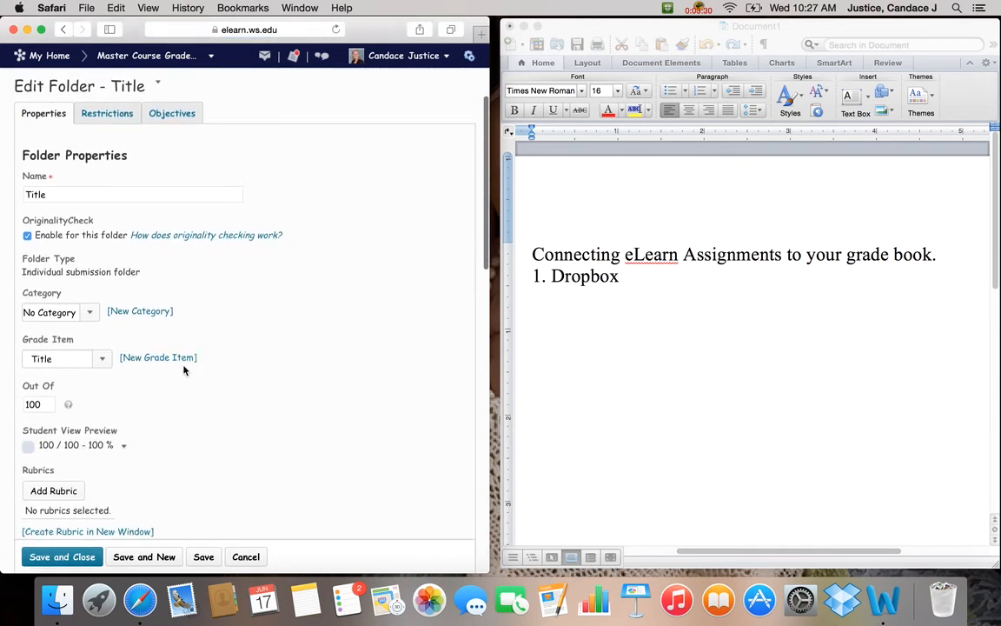
click(99, 363)
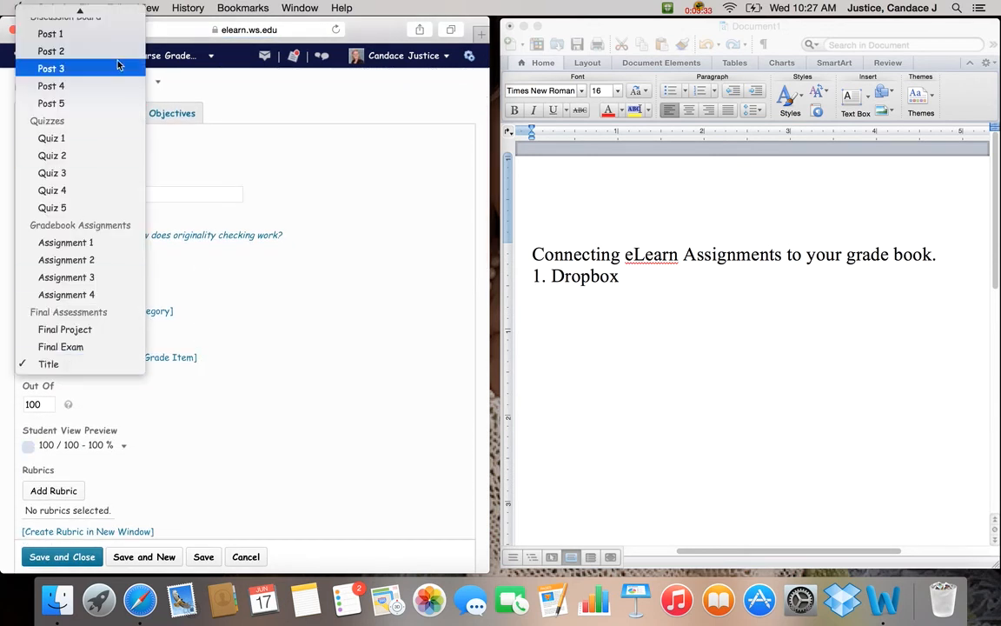
click(93, 18)
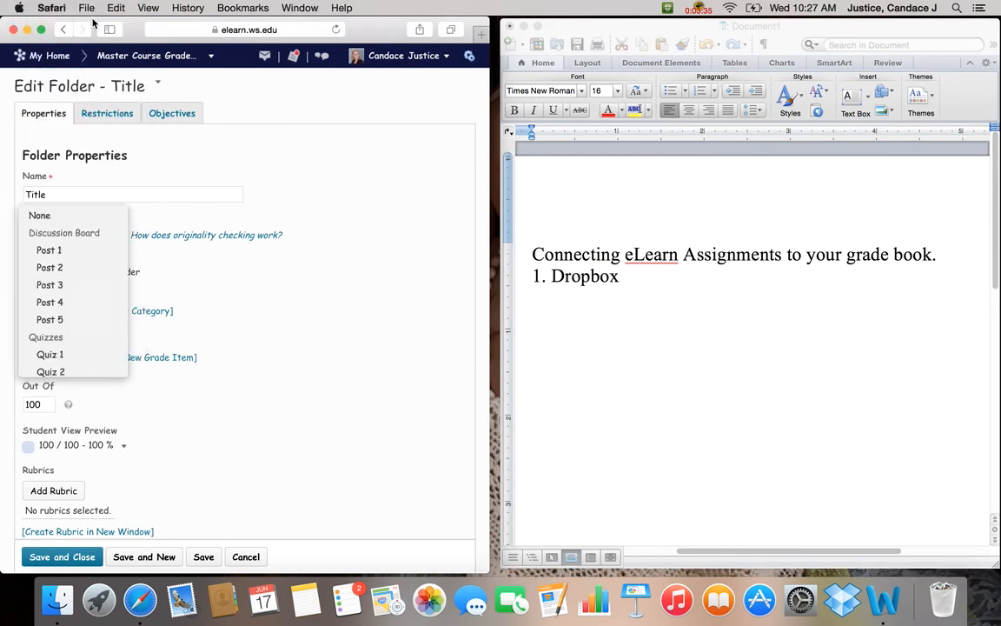
click(92, 558)
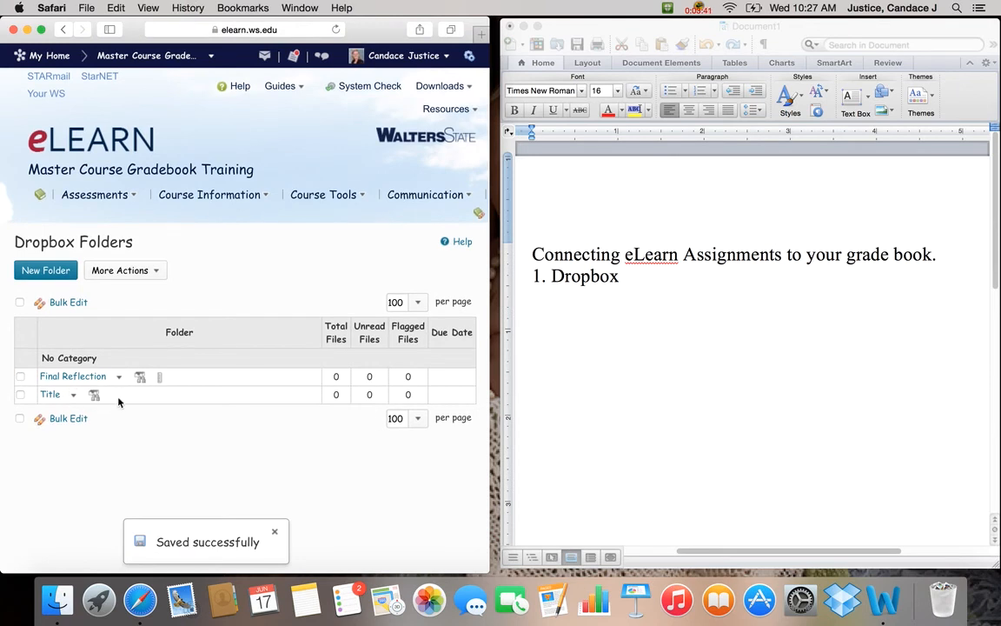
Open the course grades and check the Title grade item's association.
click(221, 195)
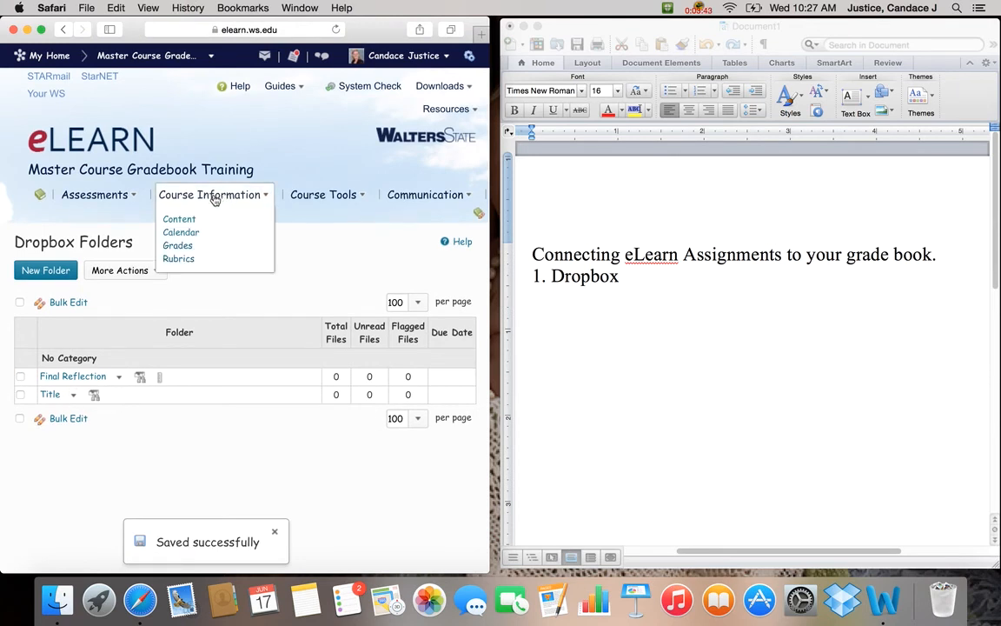
click(176, 247)
scroll(174, 250, down, 10)
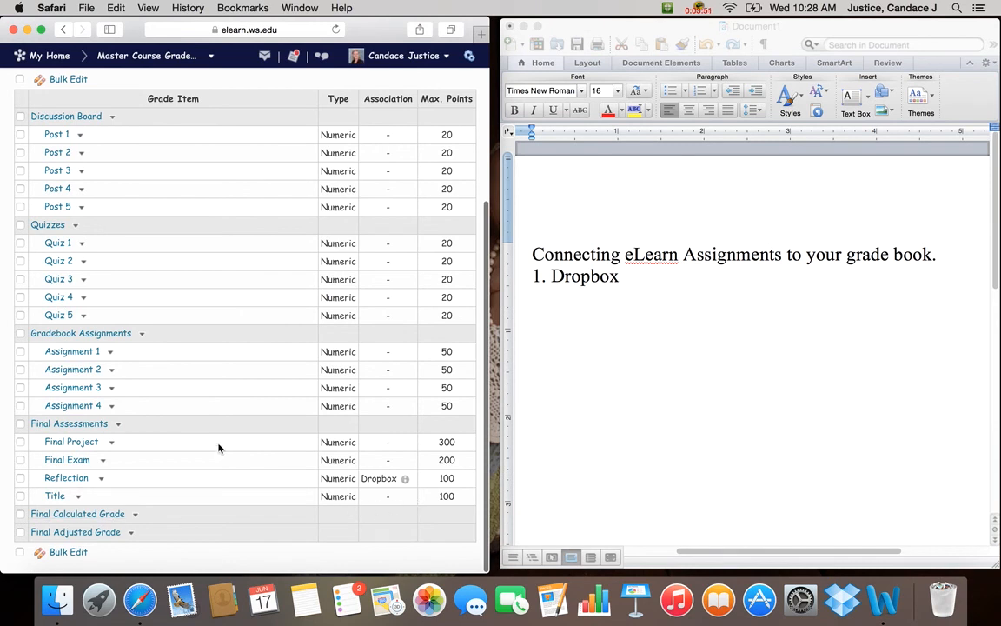
Permanently delete the Title grade item from the gradebook's Final Assessments category.
scroll(239, 181, up, 5)
click(142, 282)
click(104, 289)
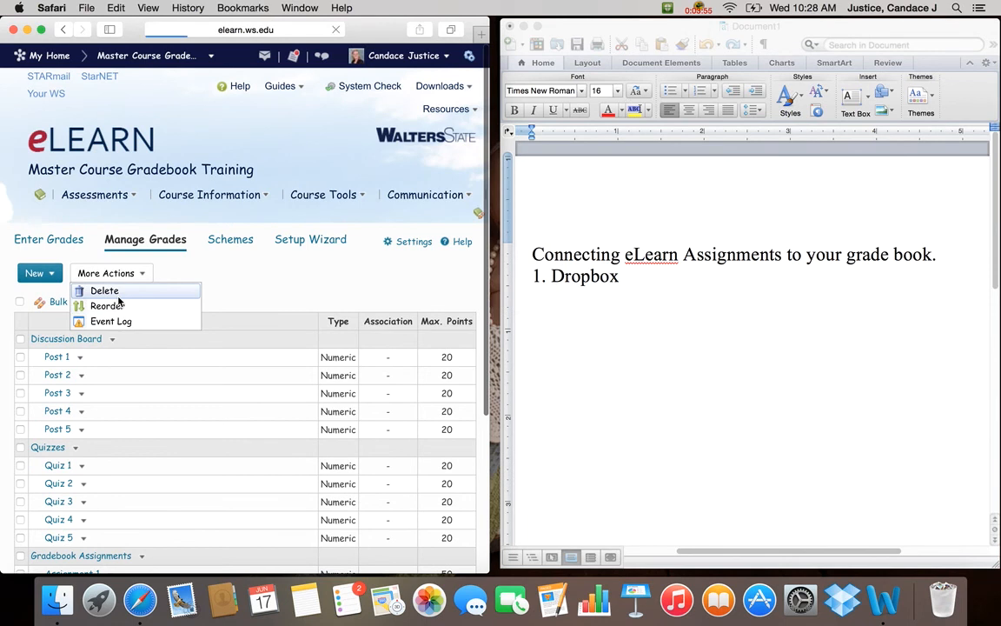
scroll(143, 261, down, 5)
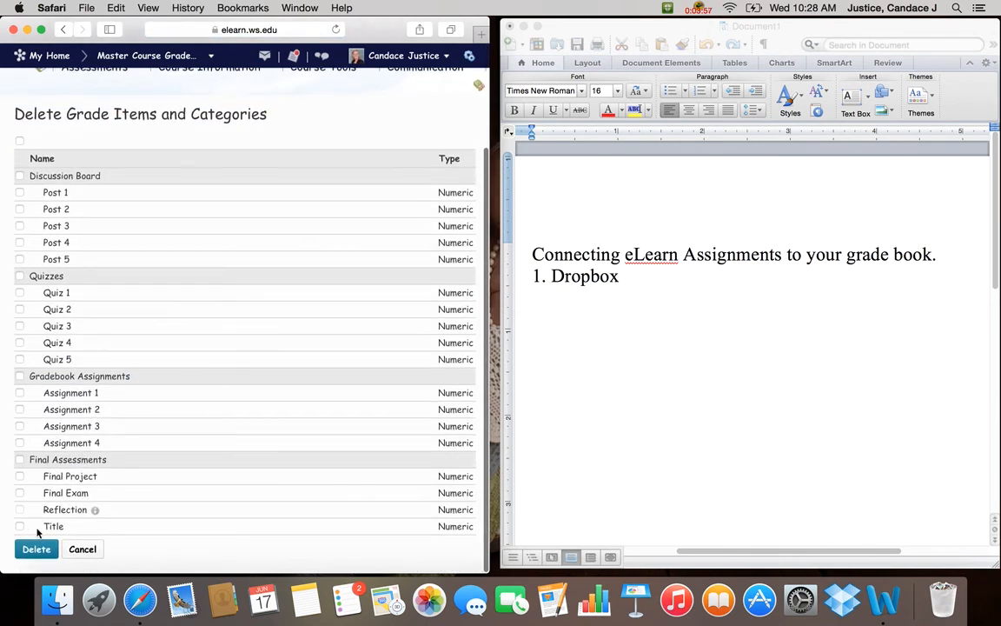
click(19, 526)
click(36, 548)
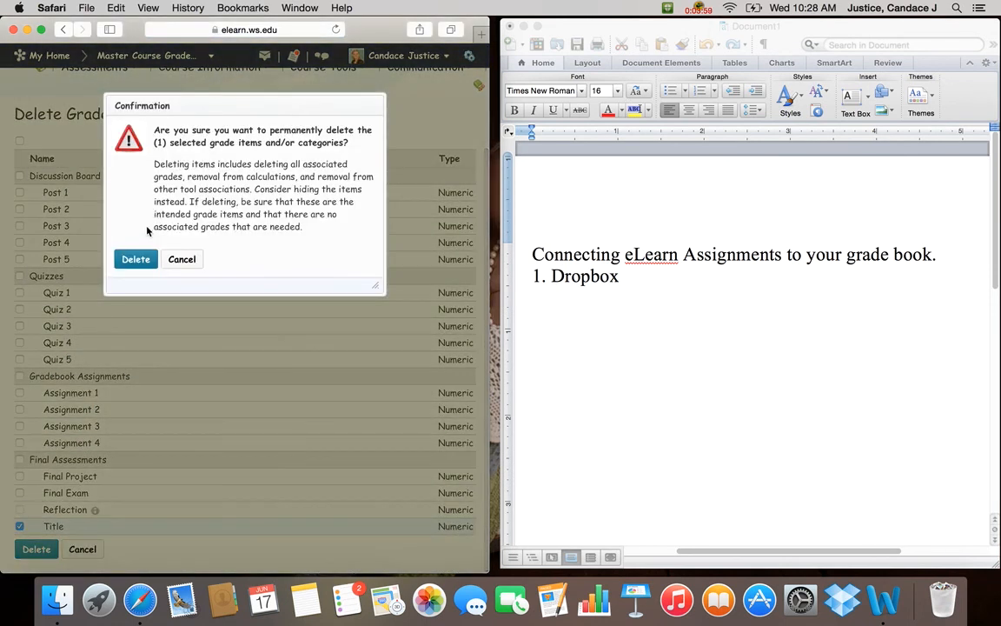
click(142, 262)
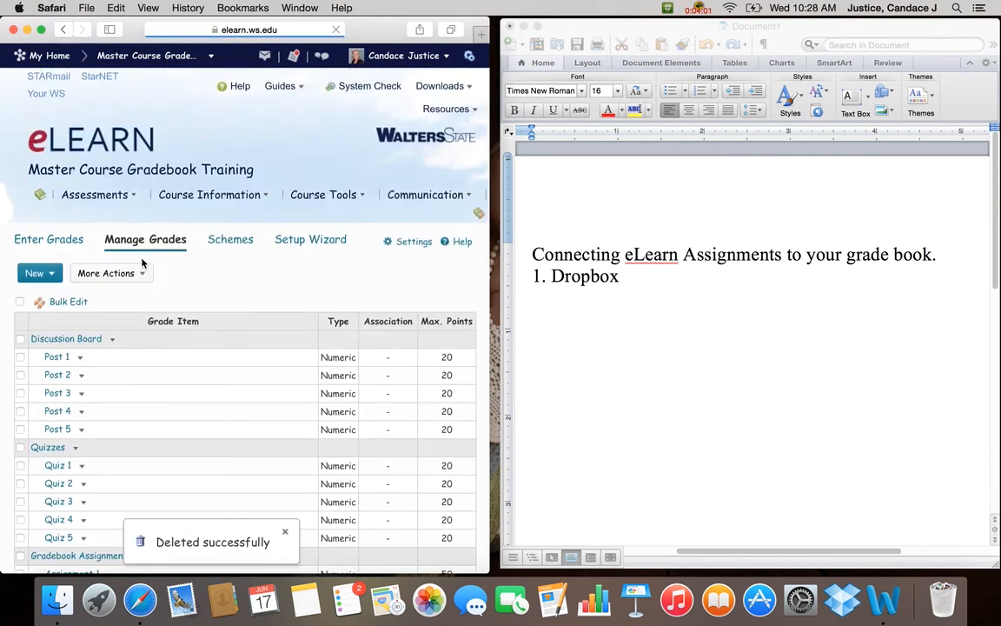
Return to the Dropbox folder list and open the Final Reflection folder's properties to check its grade item.
click(223, 197)
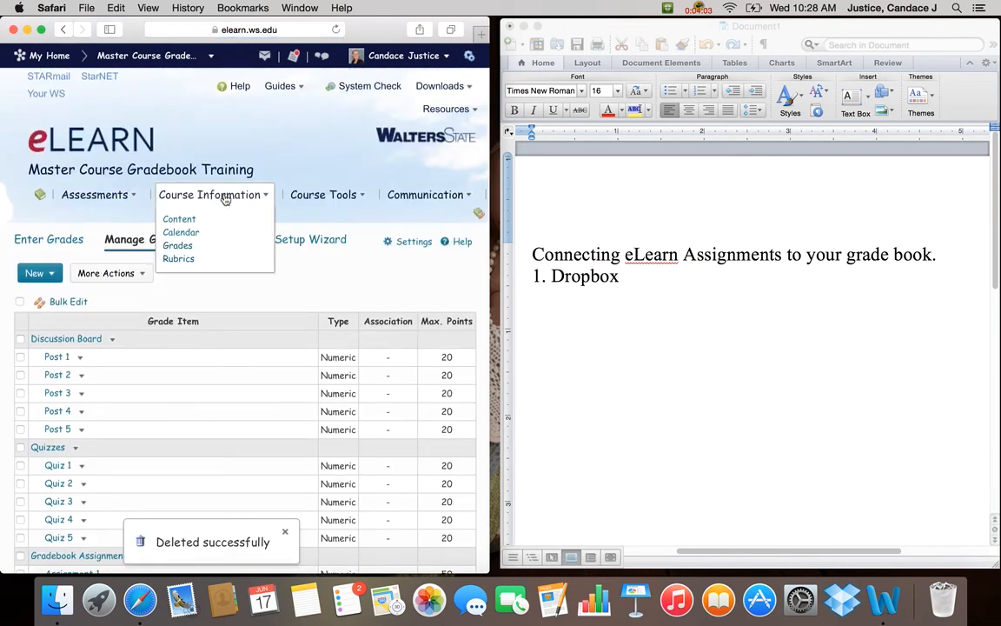
click(129, 186)
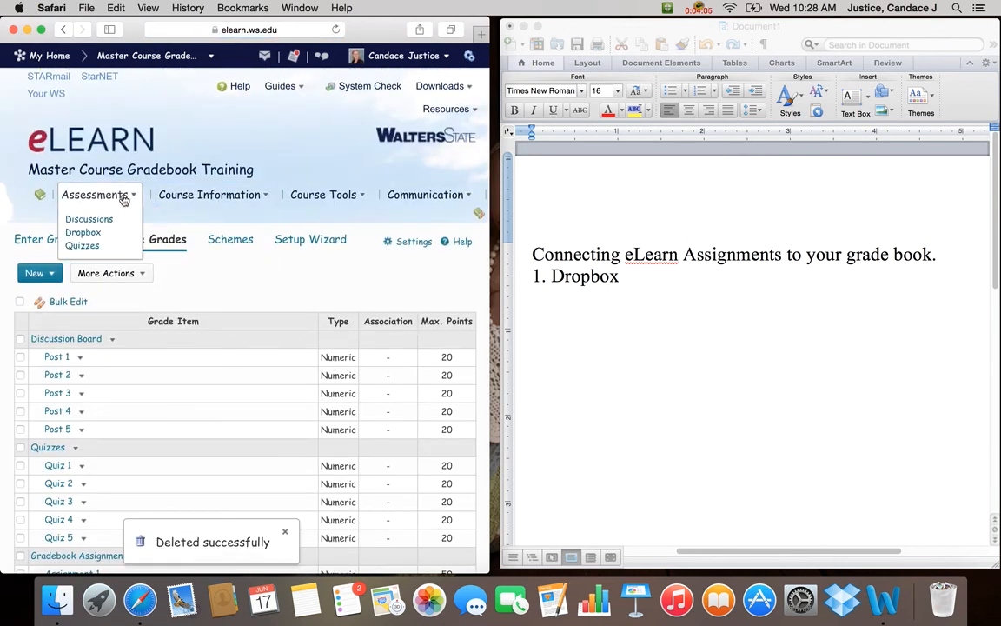
click(94, 235)
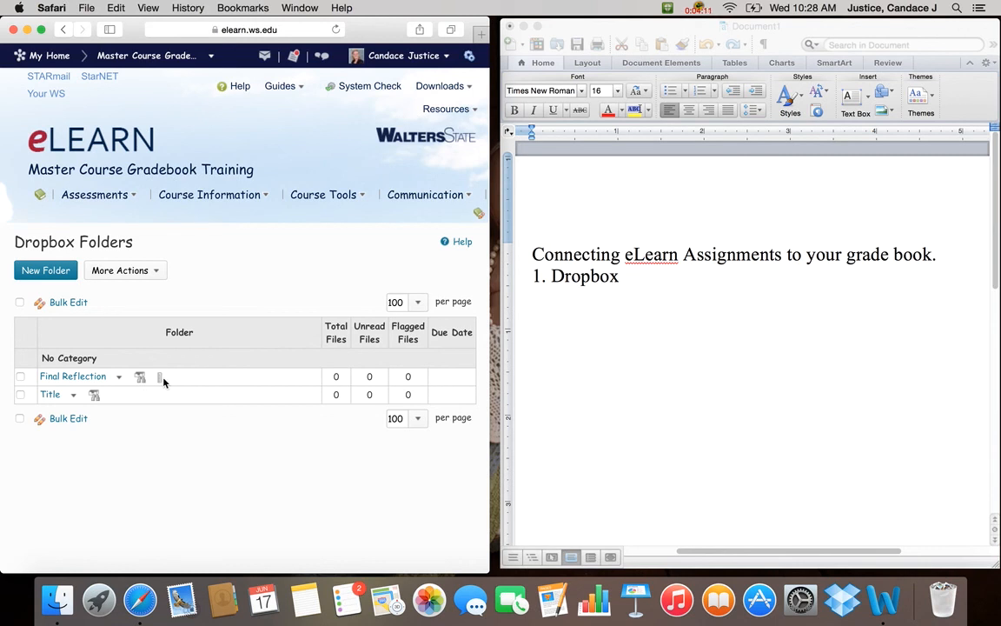
click(119, 377)
click(133, 408)
scroll(187, 345, down, 5)
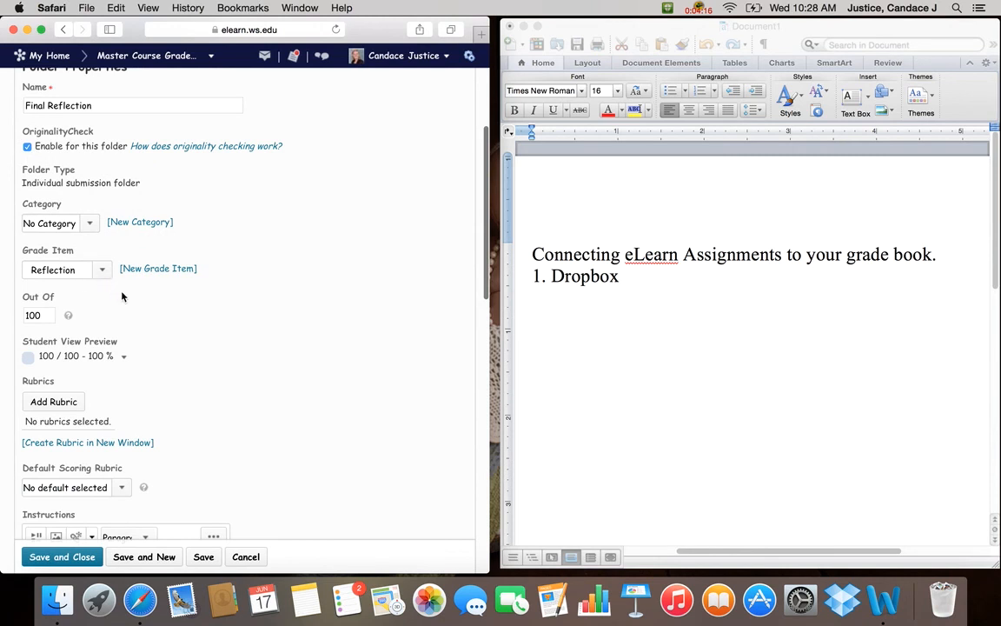
click(699, 8)
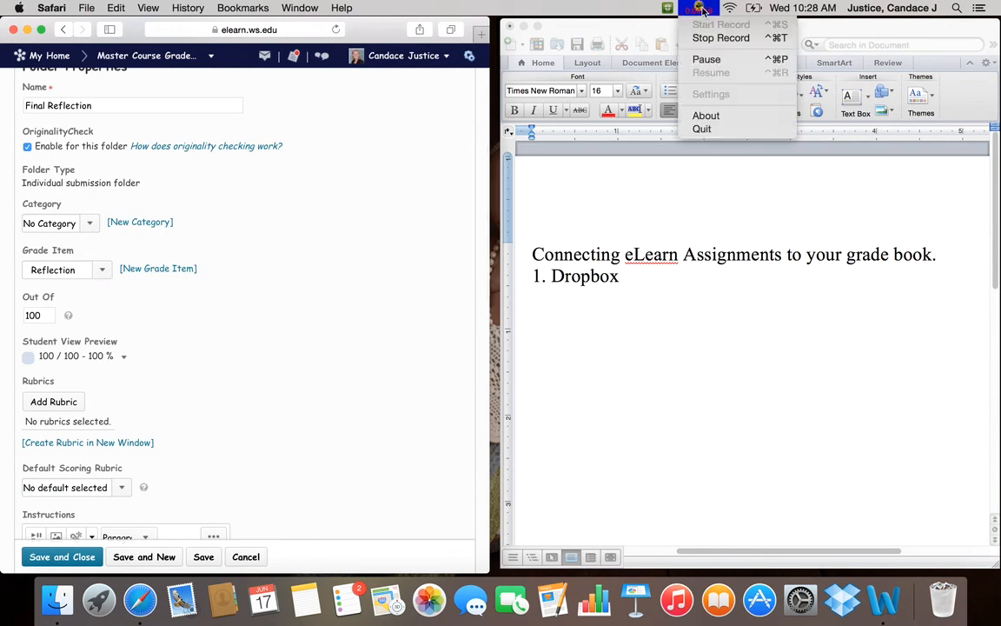
click(706, 58)
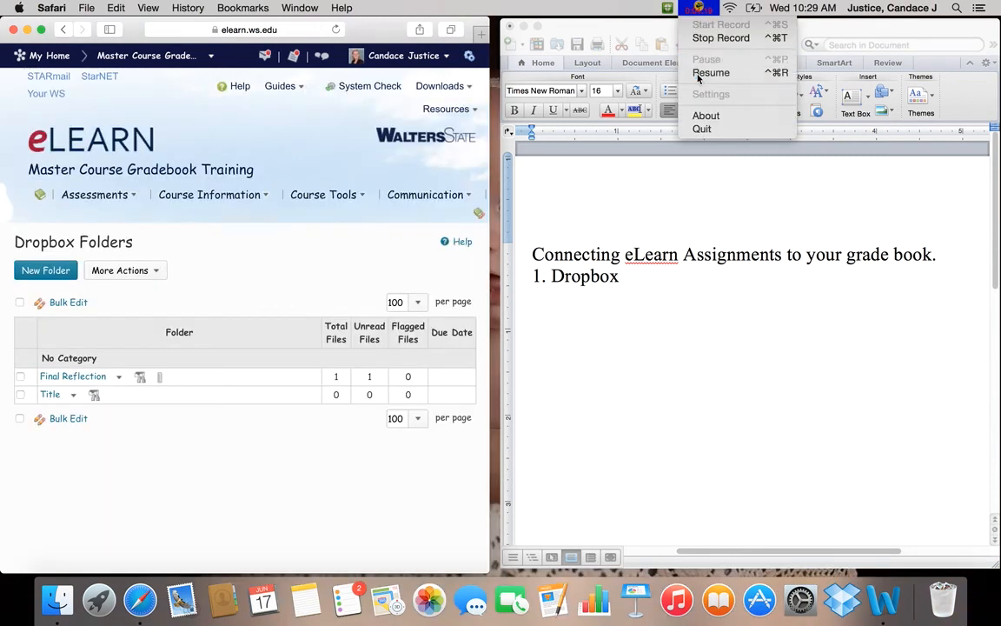
click(710, 73)
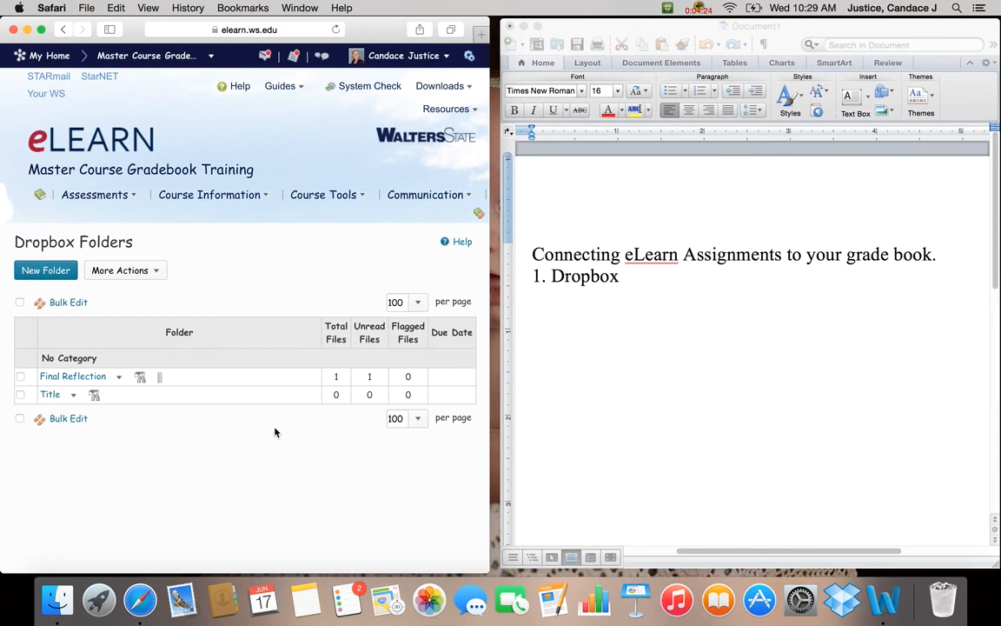
Open the Final Reflection folder's submissions and open Gradebook Training Course Setup White Version.docx for evaluation.
click(103, 379)
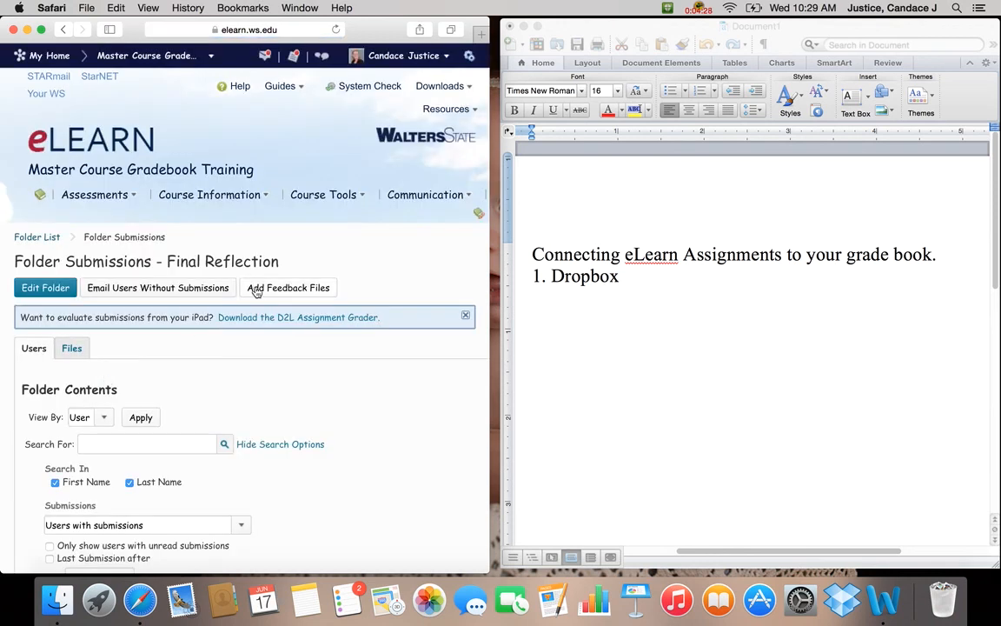
scroll(246, 297, down, 5)
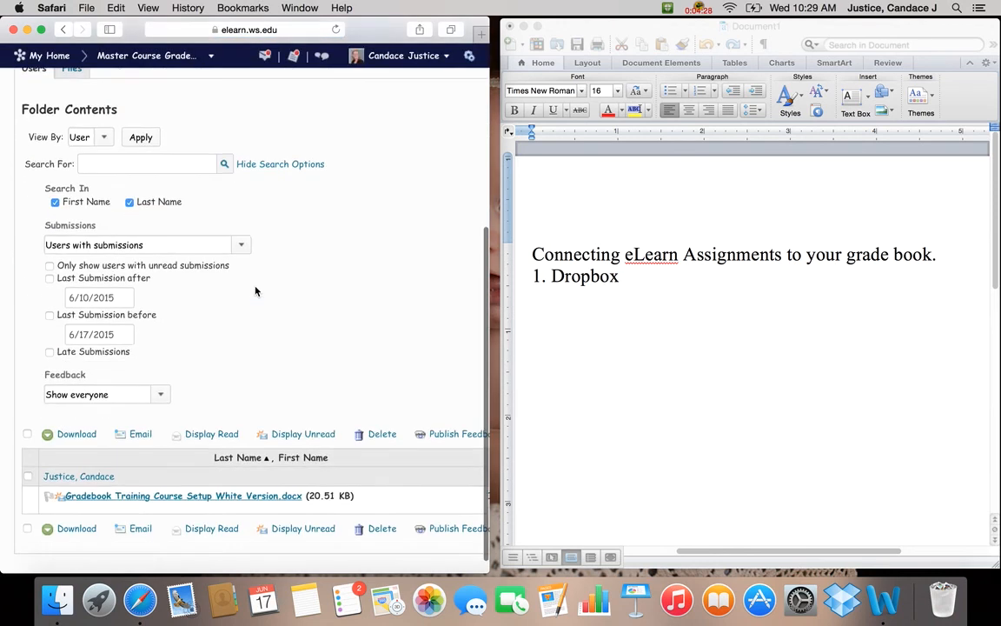
click(261, 507)
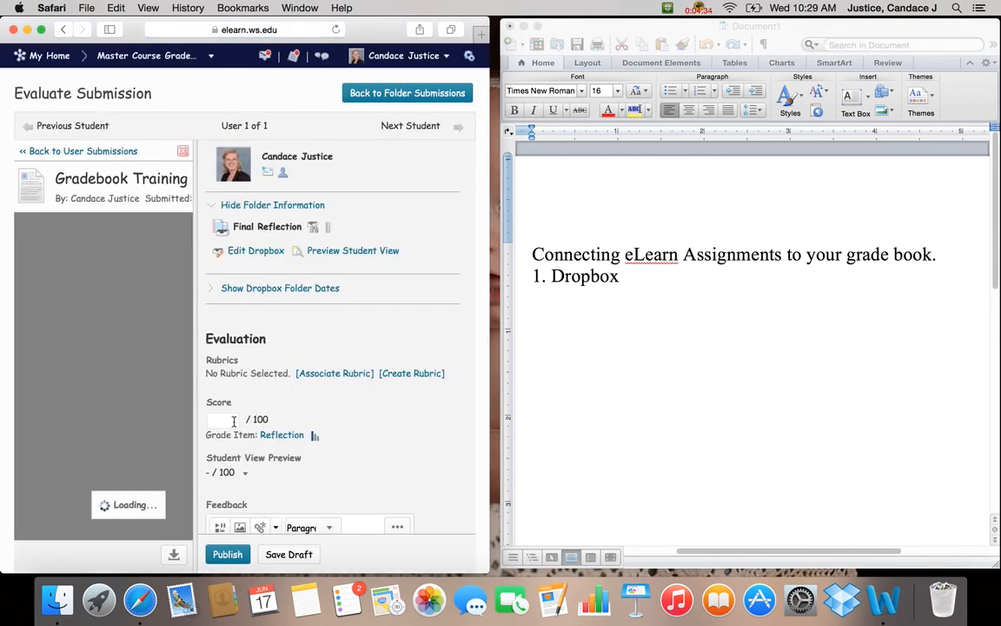
Give the Final Reflection submission a score of 100 and publish the evaluation.
scroll(337, 361, down, 5)
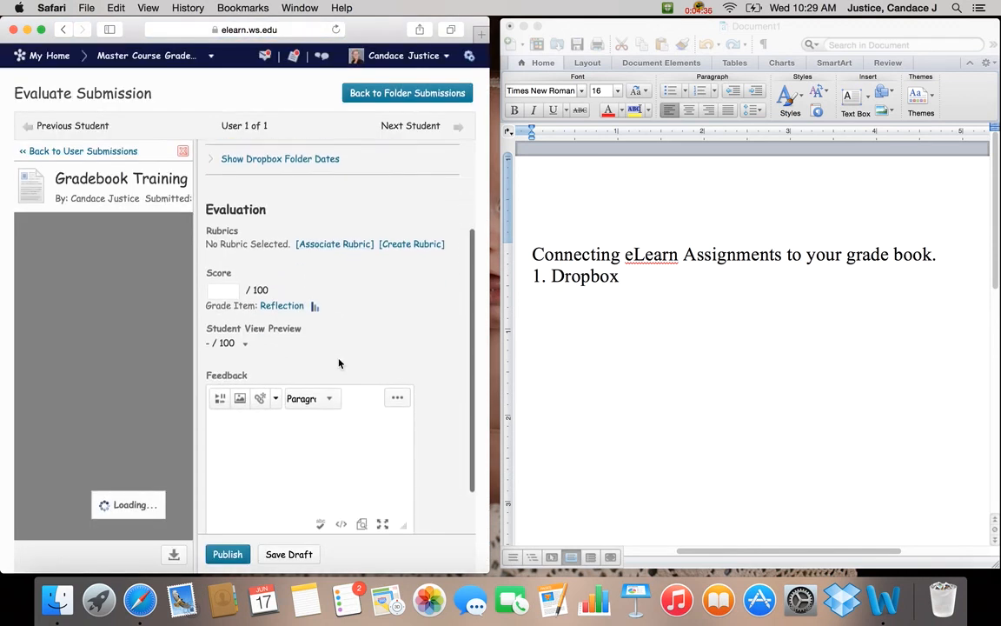
click(222, 275)
text(100)
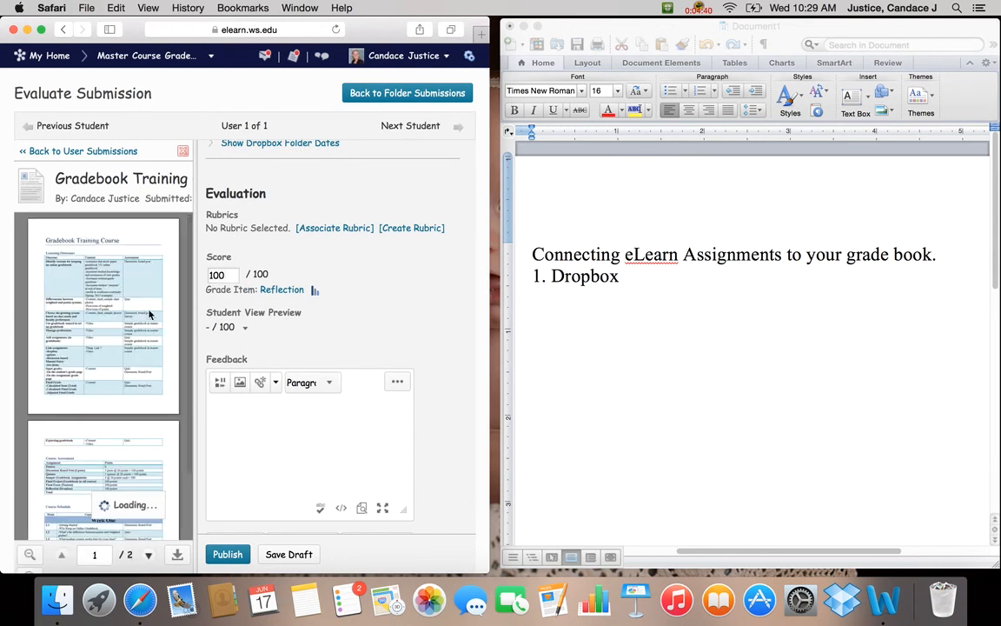
drag(190, 304, 235, 301)
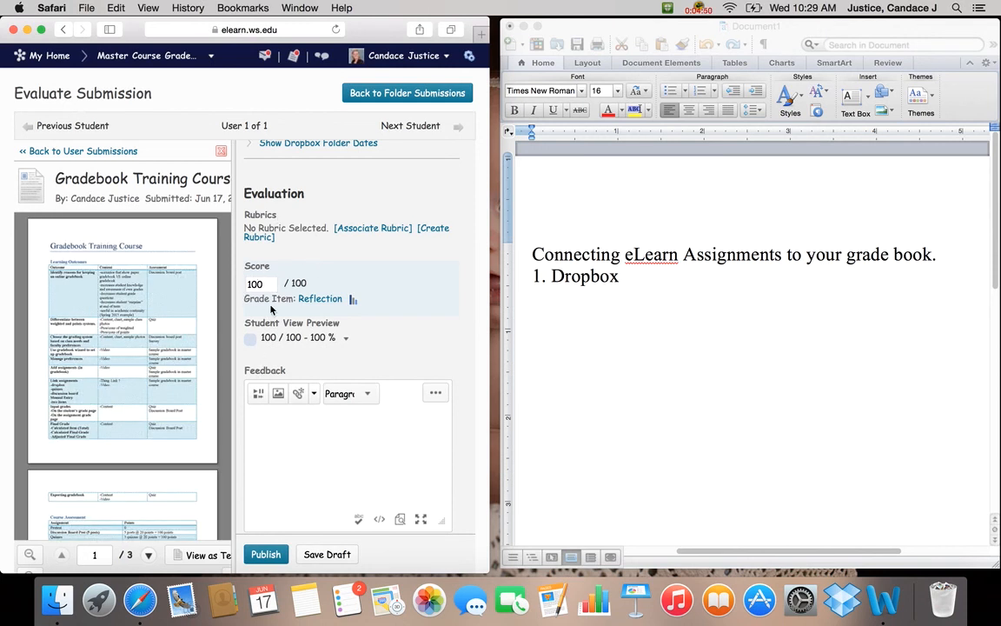
click(266, 555)
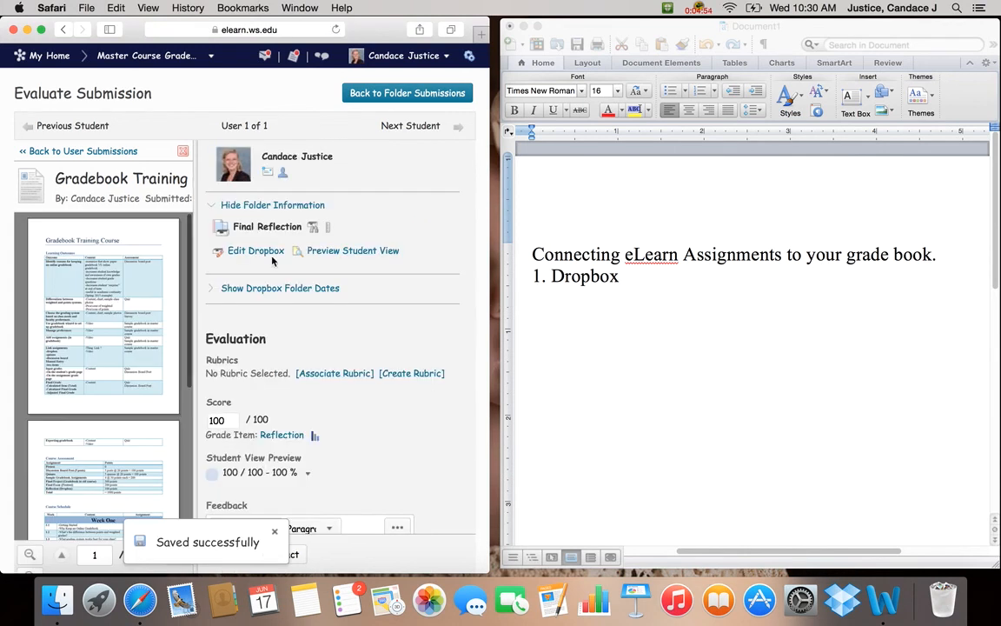
Return to the Final Reflection folder submissions and go to the course grades.
click(416, 93)
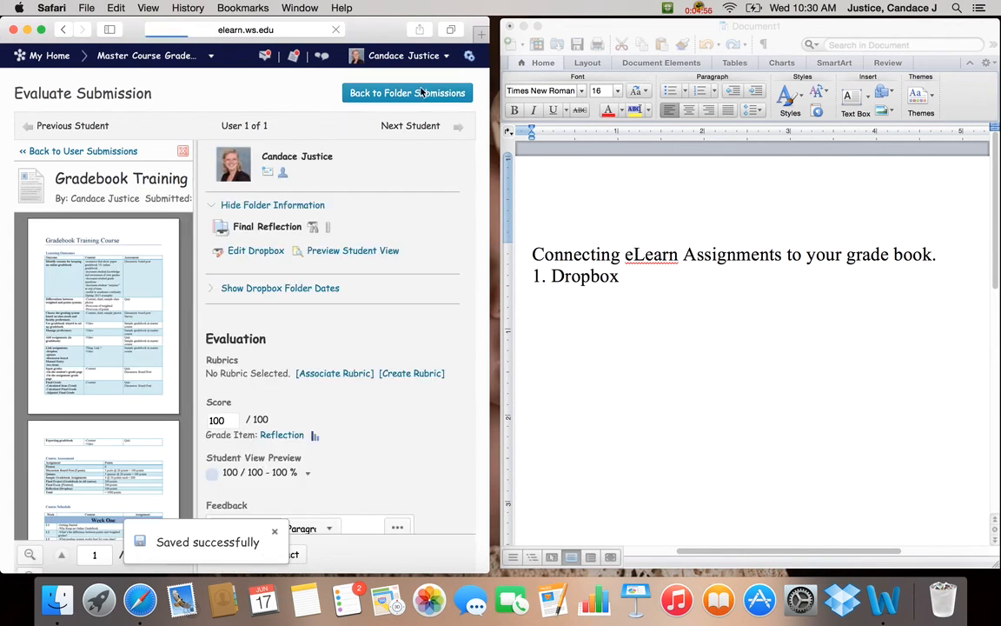
scroll(376, 169, up, 5)
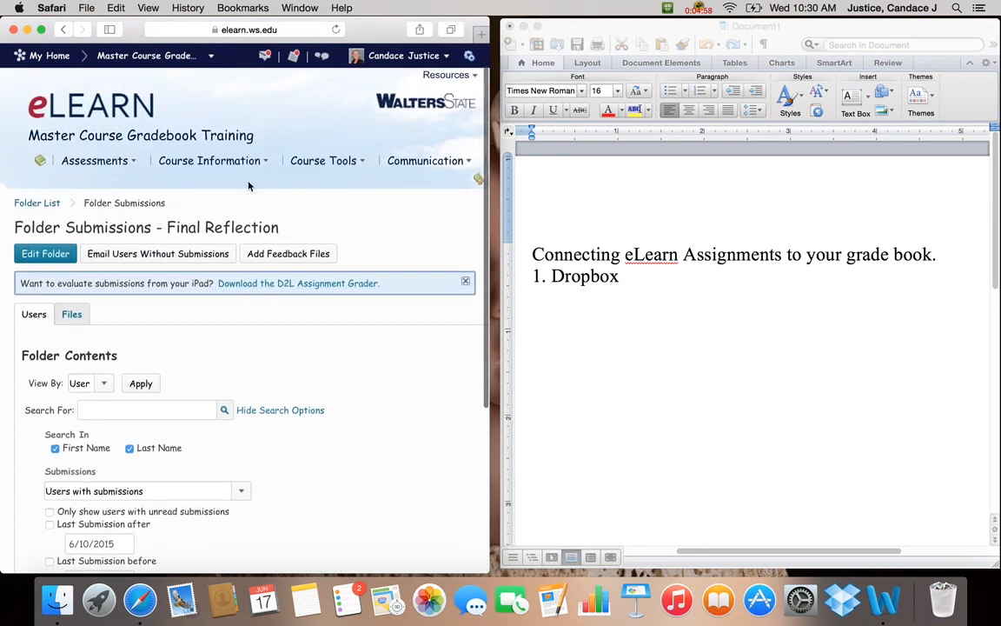
click(229, 165)
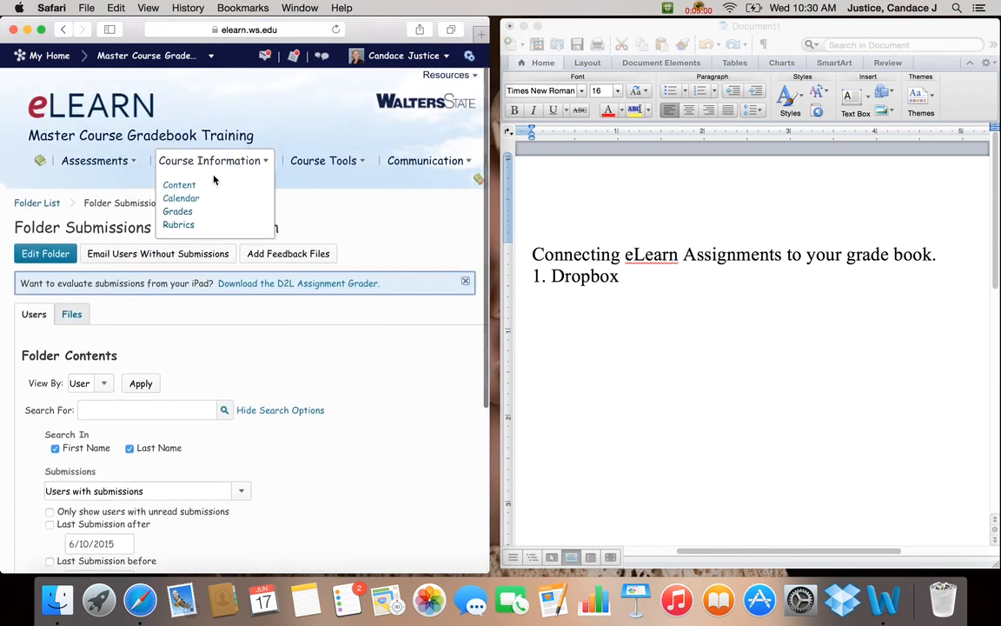